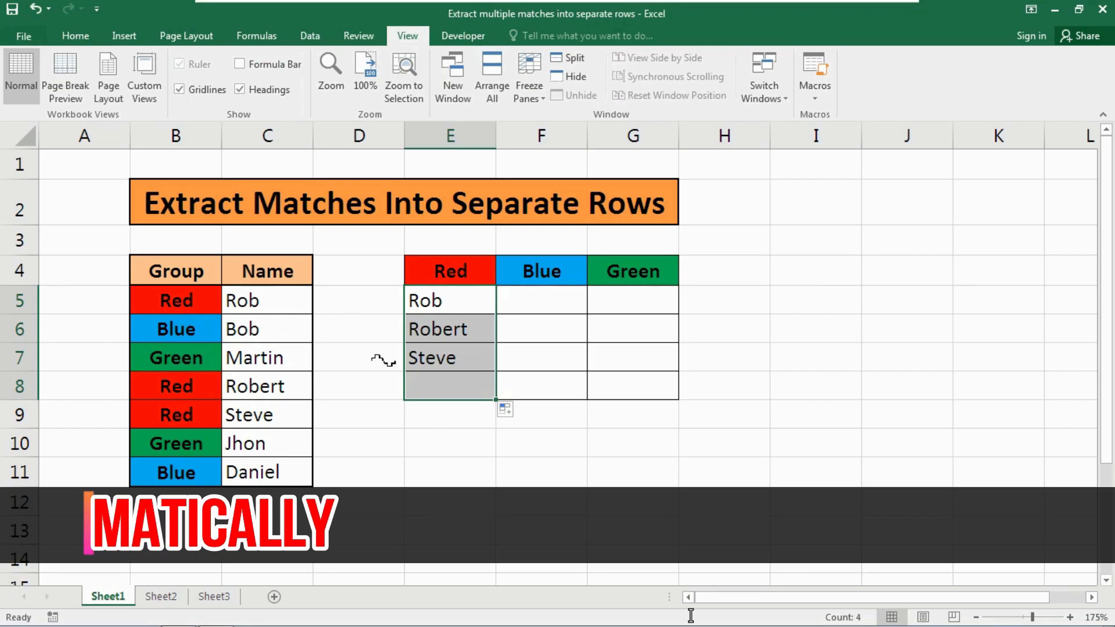
- Fill the Red column's formulas across the Blue and Green columns and inspect the extracted names
drag(497, 401, 653, 398)
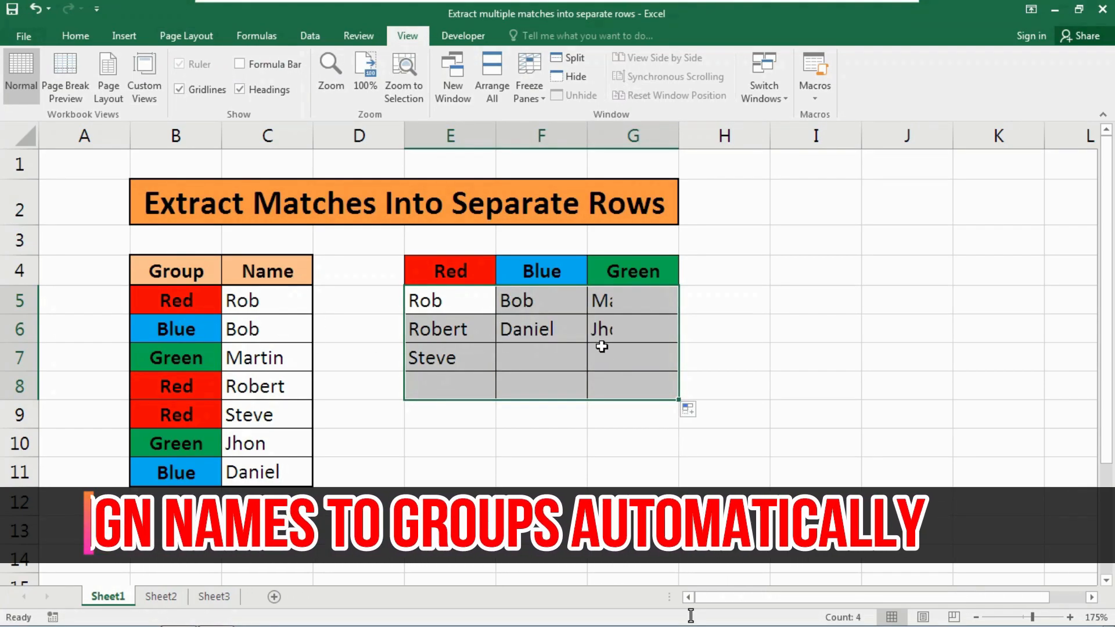
click(546, 305)
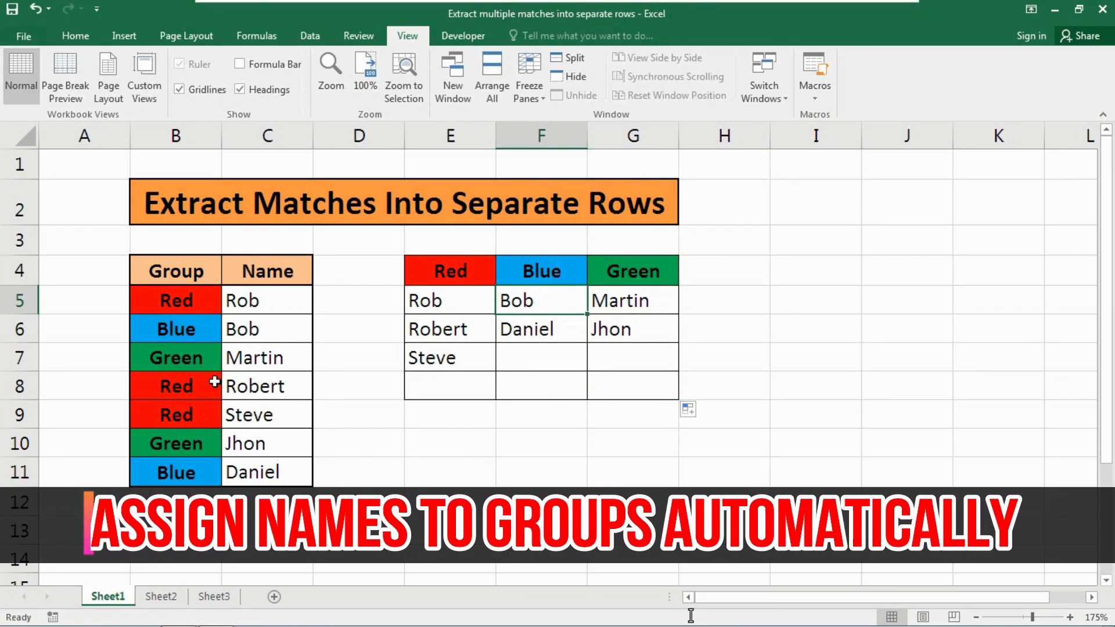
click(241, 329)
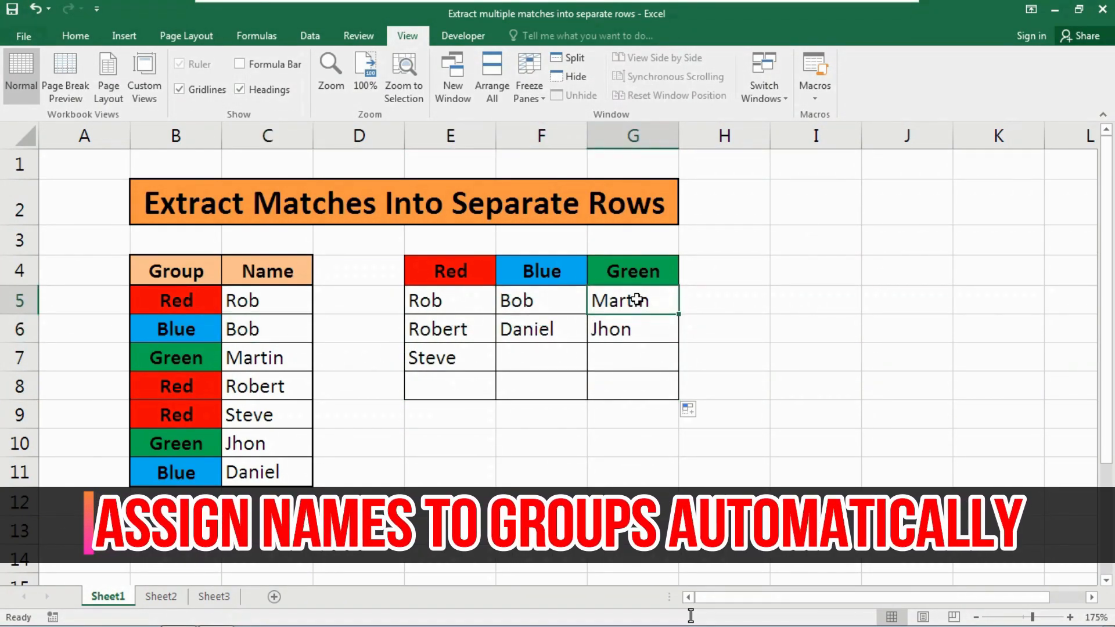
click(270, 358)
click(168, 365)
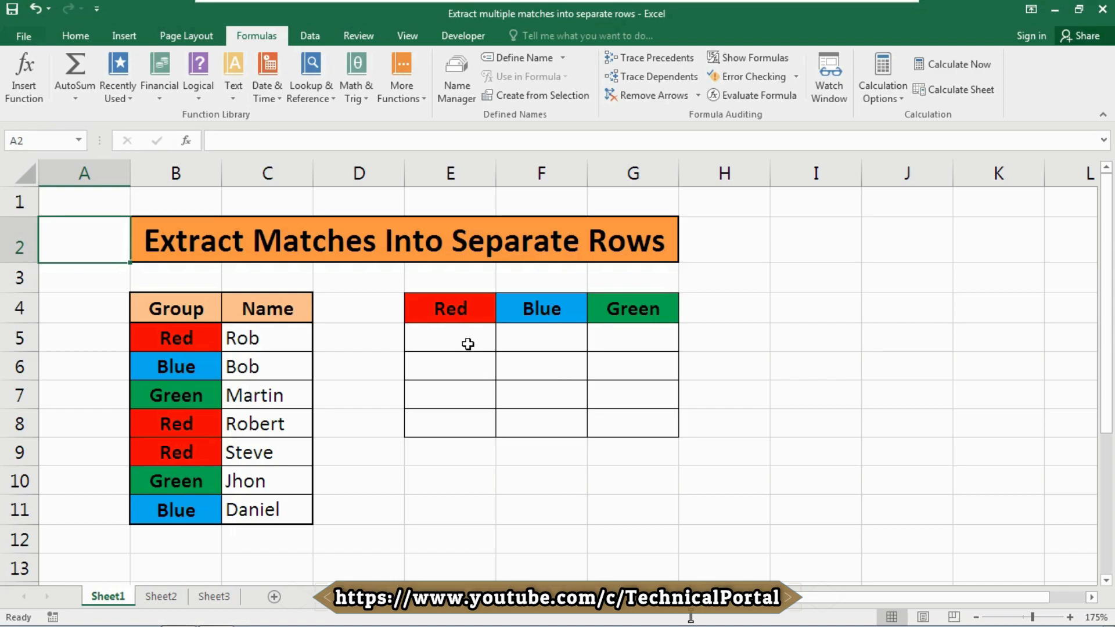
- Select the Group values B5:B11 and define them as the named range groups
scroll(405, 115, up, 3)
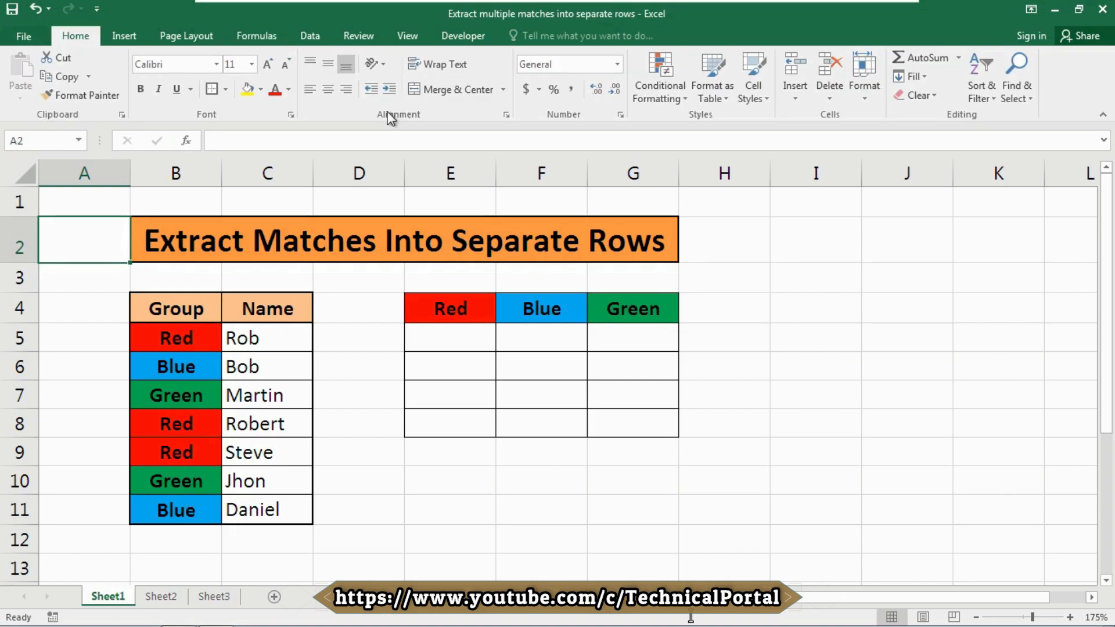
click(197, 339)
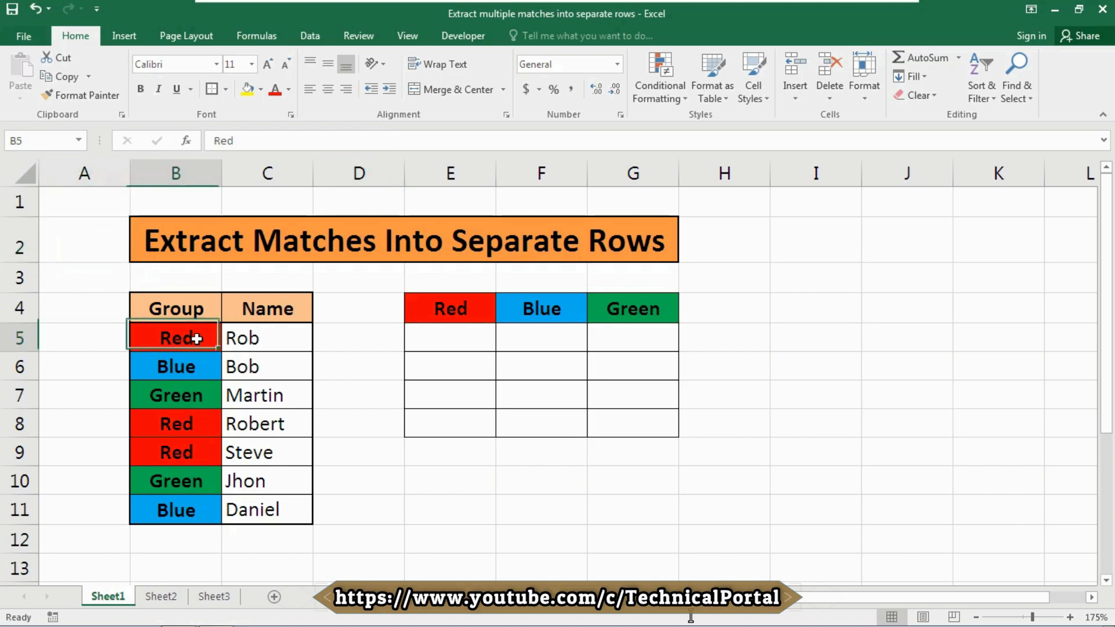
key(ctrl+shift+Down)
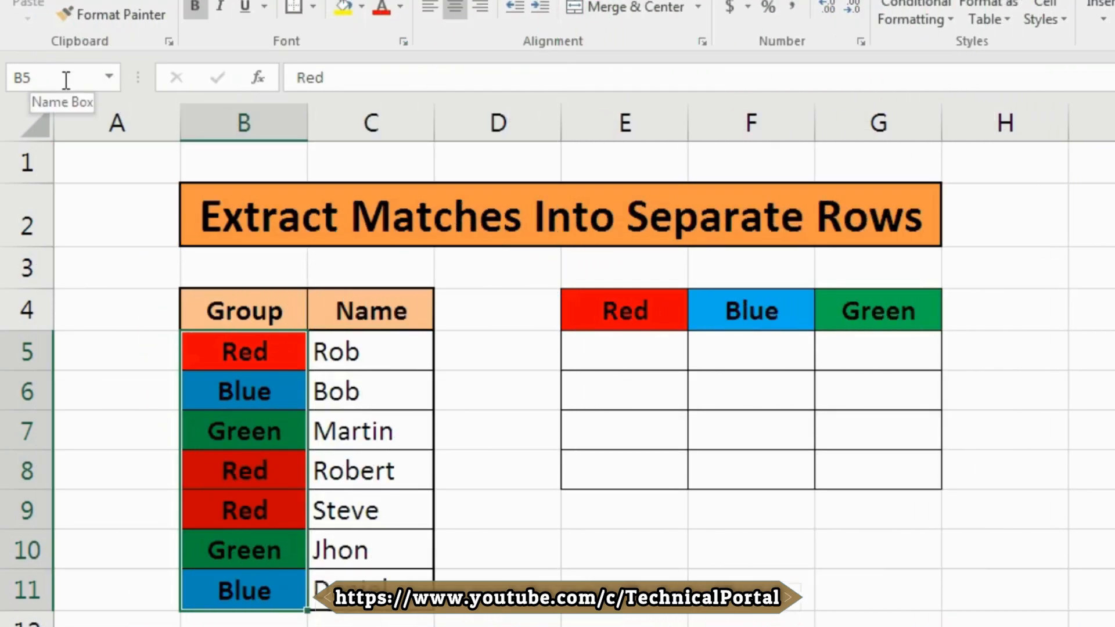
click(66, 80)
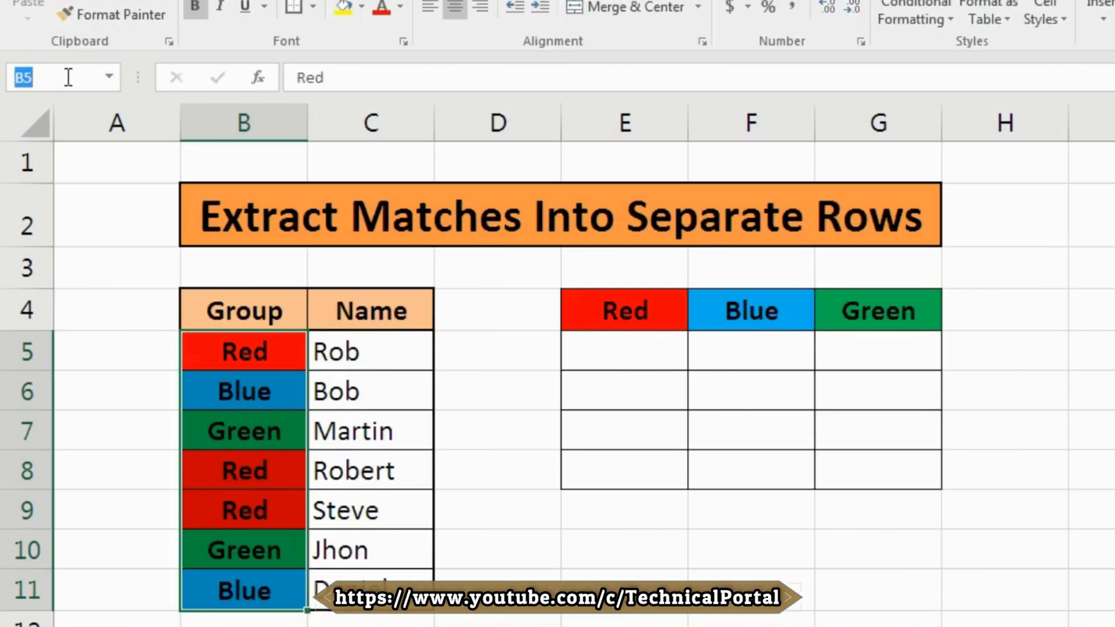
text(groups)
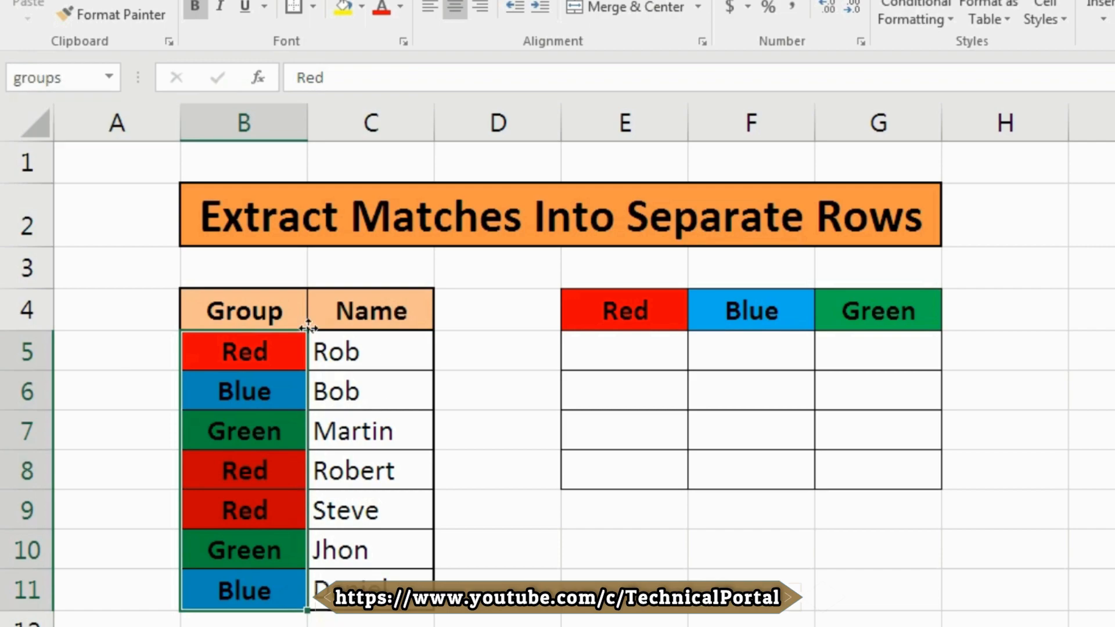
- Select the Name values C5:C11 and define them as the named range names
click(369, 342)
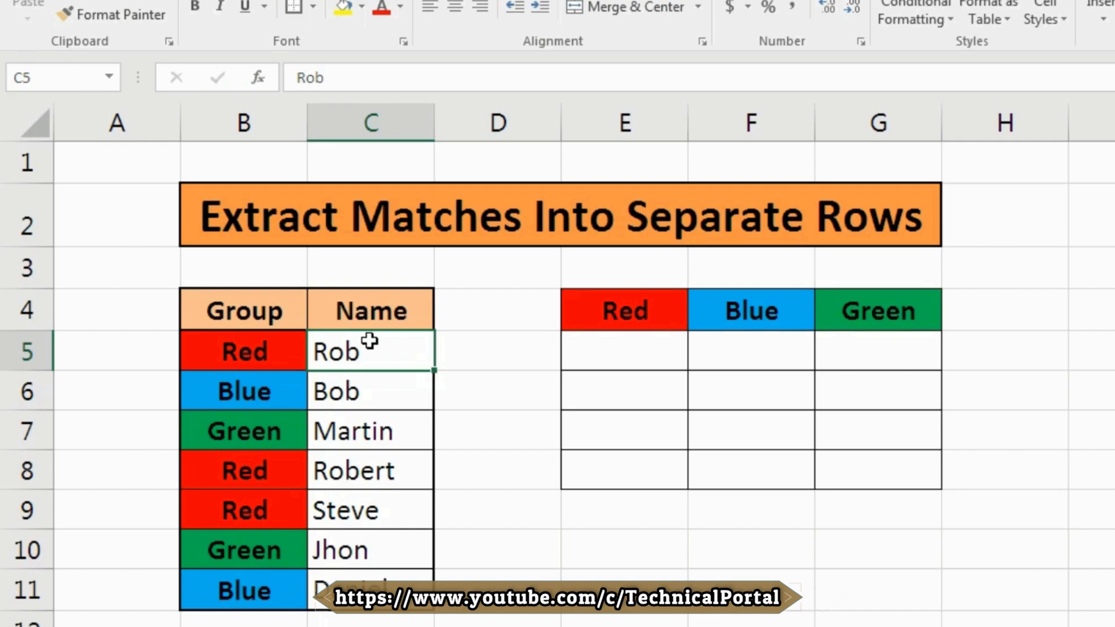
key(ctrl+shift+Down)
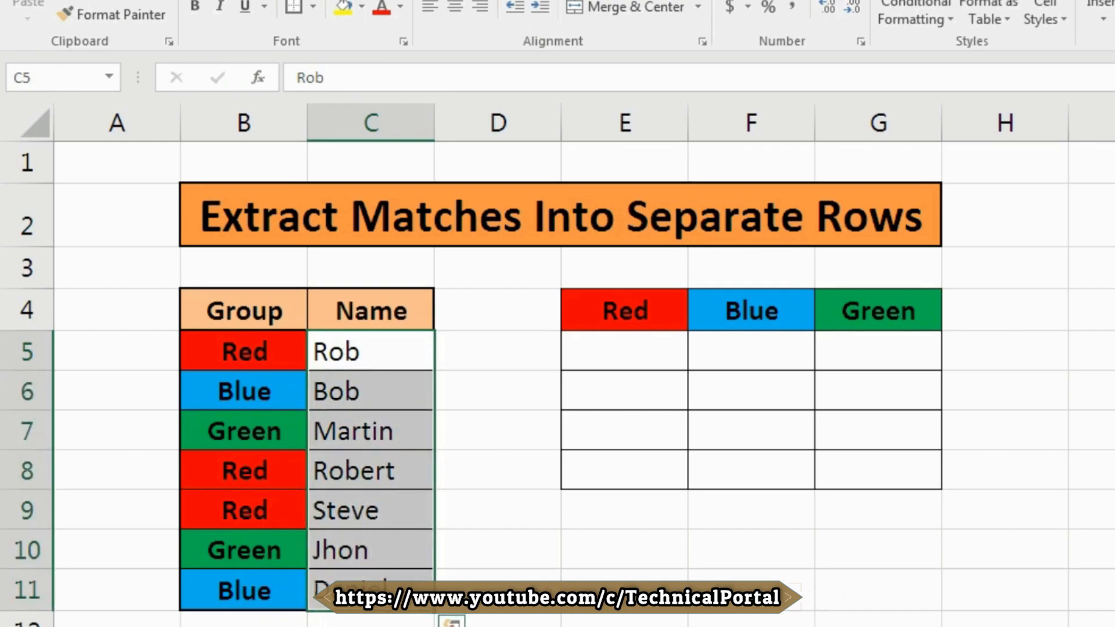
click(54, 81)
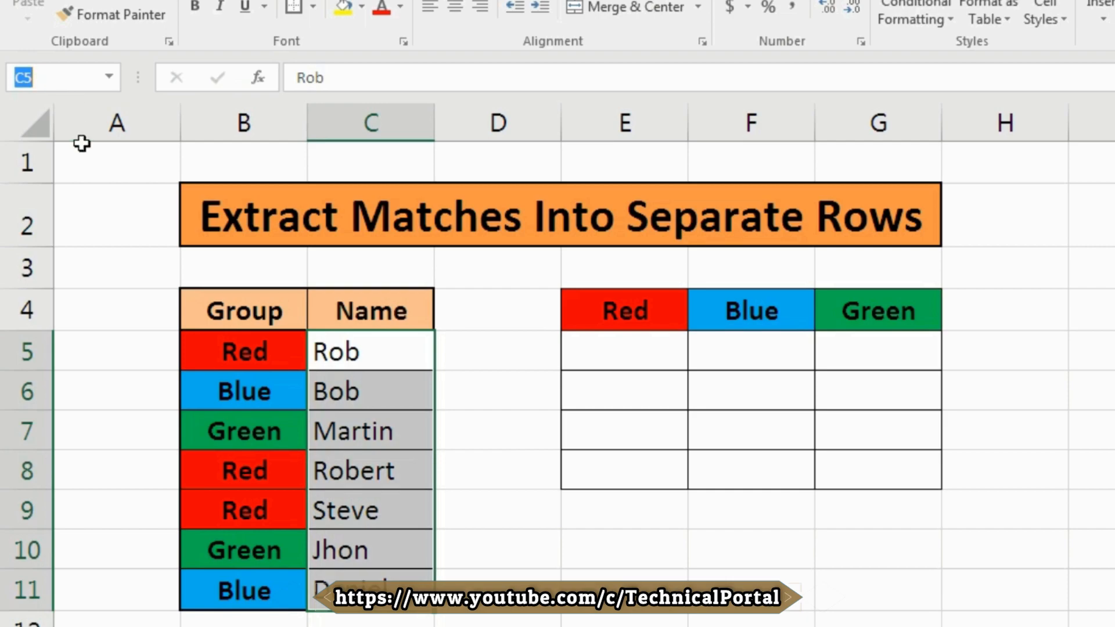
text(names)
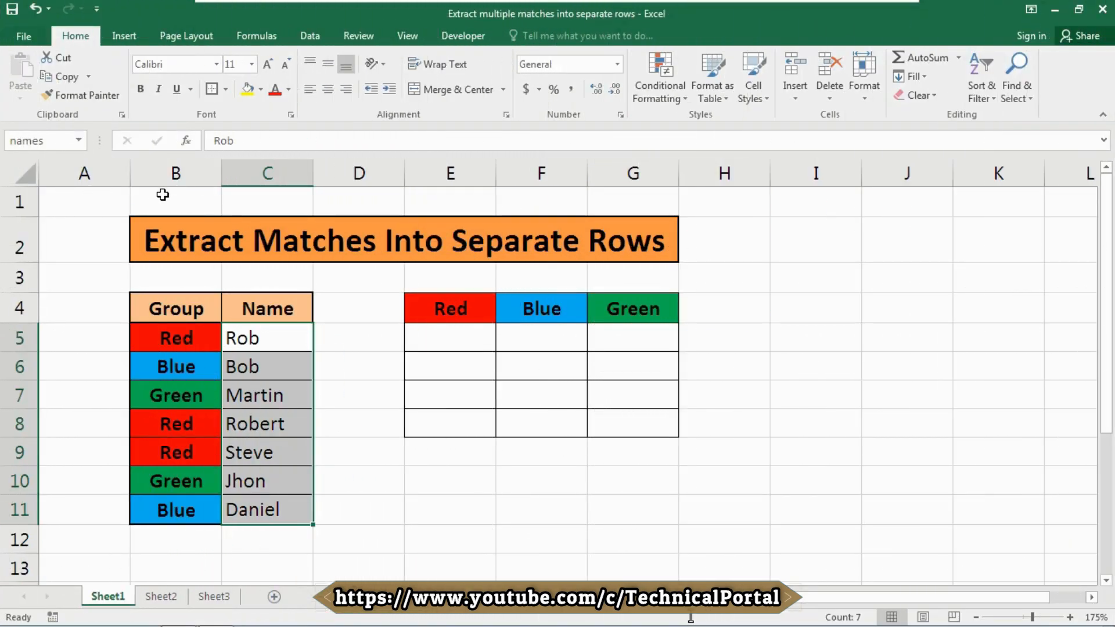
- Open the Name Manager to review the defined names groups and names, then close it
click(257, 36)
click(450, 93)
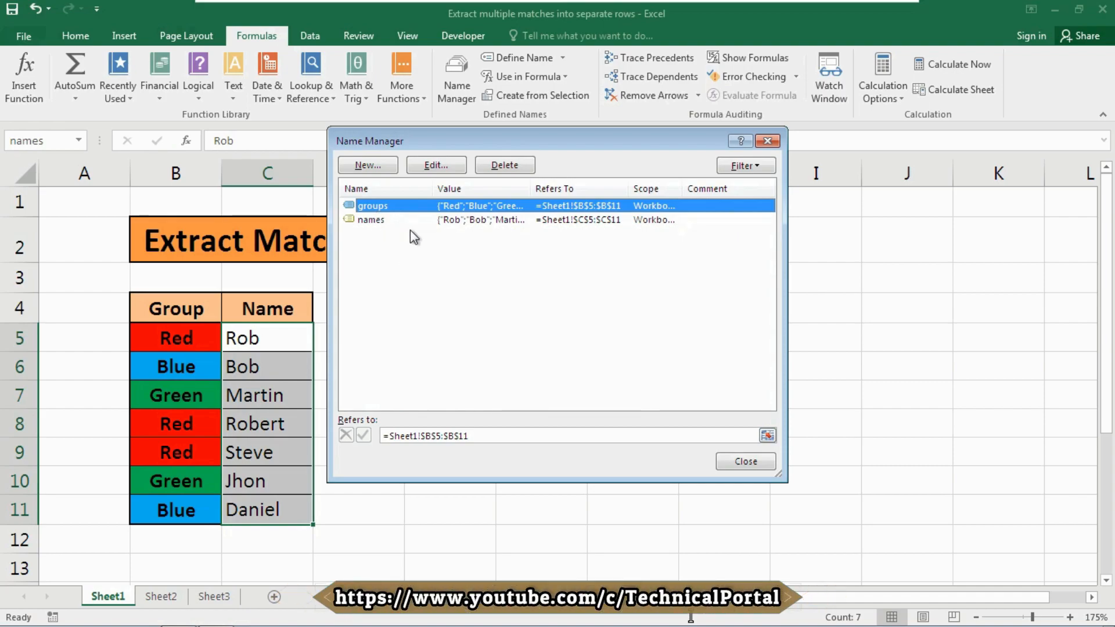
click(746, 461)
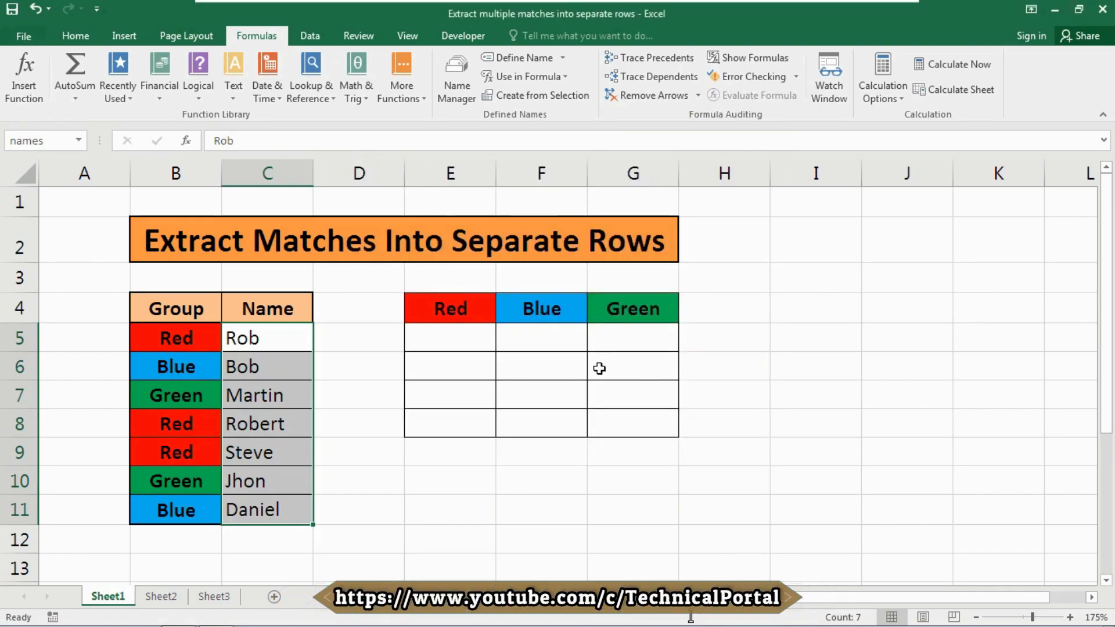
- In cell E5, start a formula =IFERROR(INDEX(names, using the autocompleted functions and named range
click(461, 343)
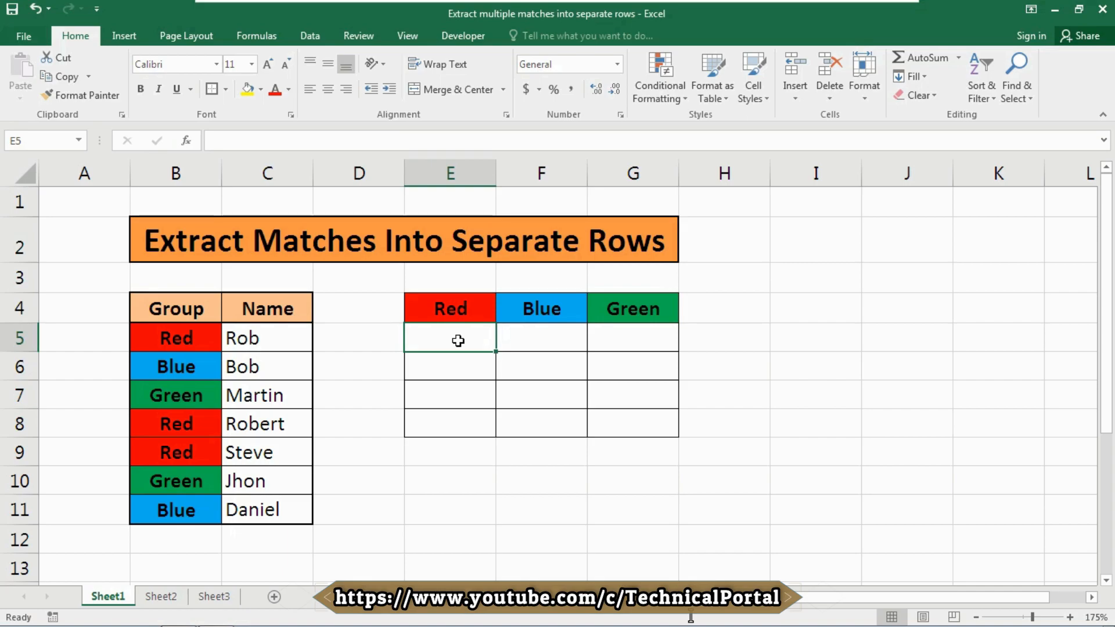
text(=)
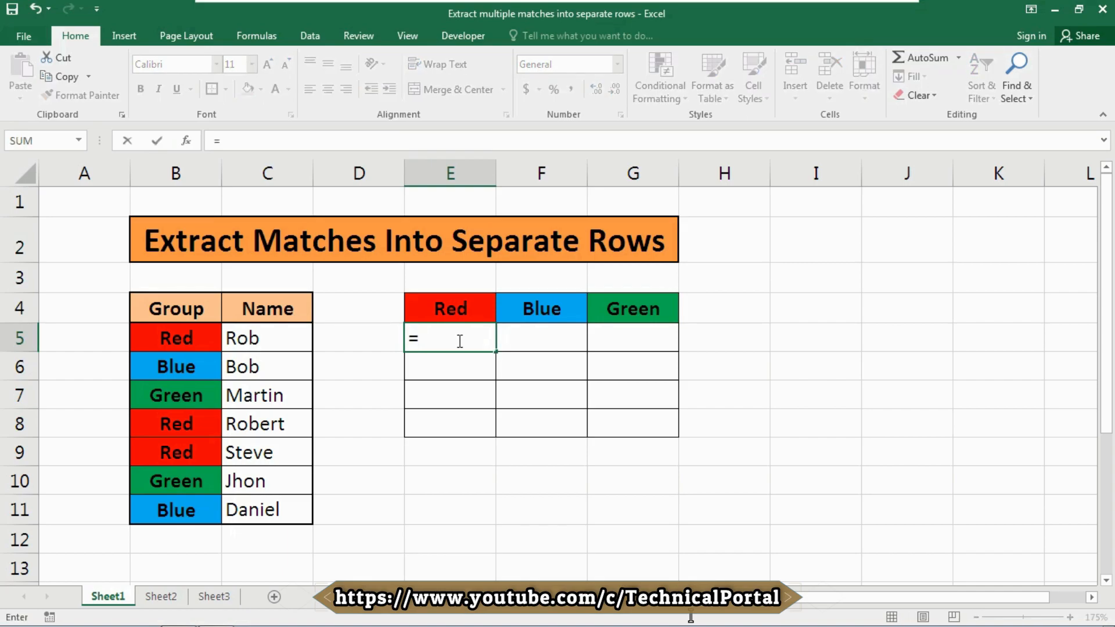
text(ife)
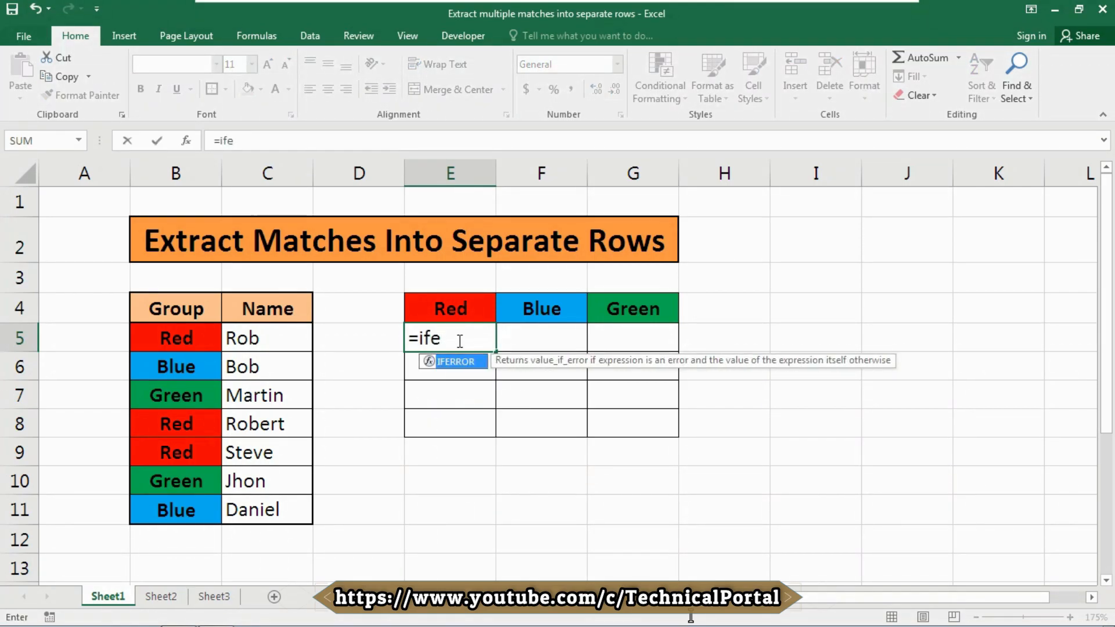
key(Tab)
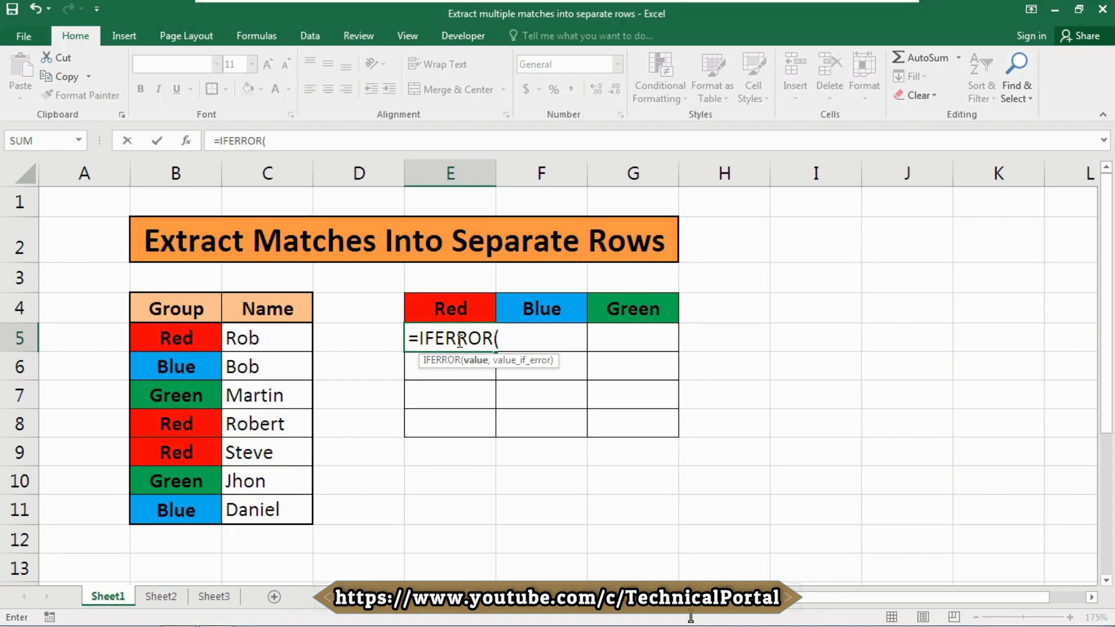
text(inde)
key(Tab)
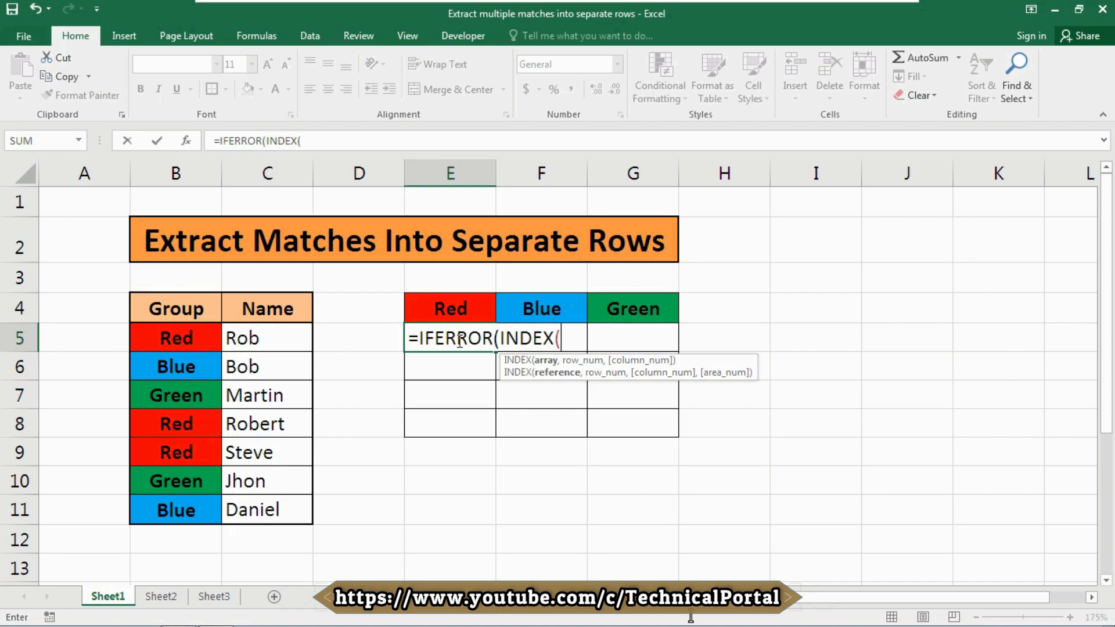
text(na)
key(Down)
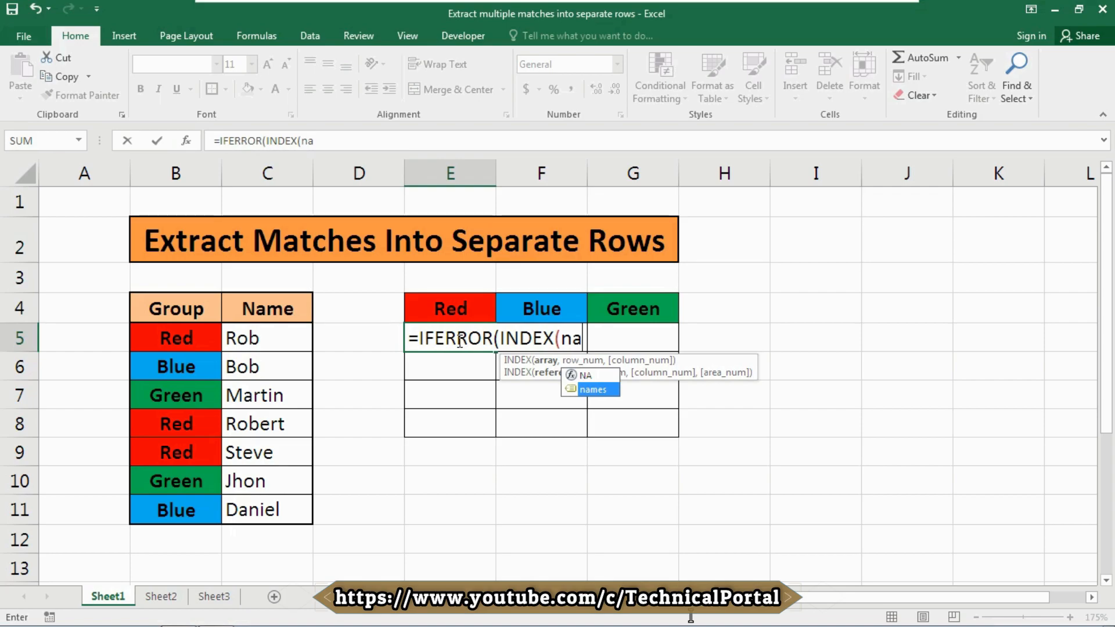
key(Tab)
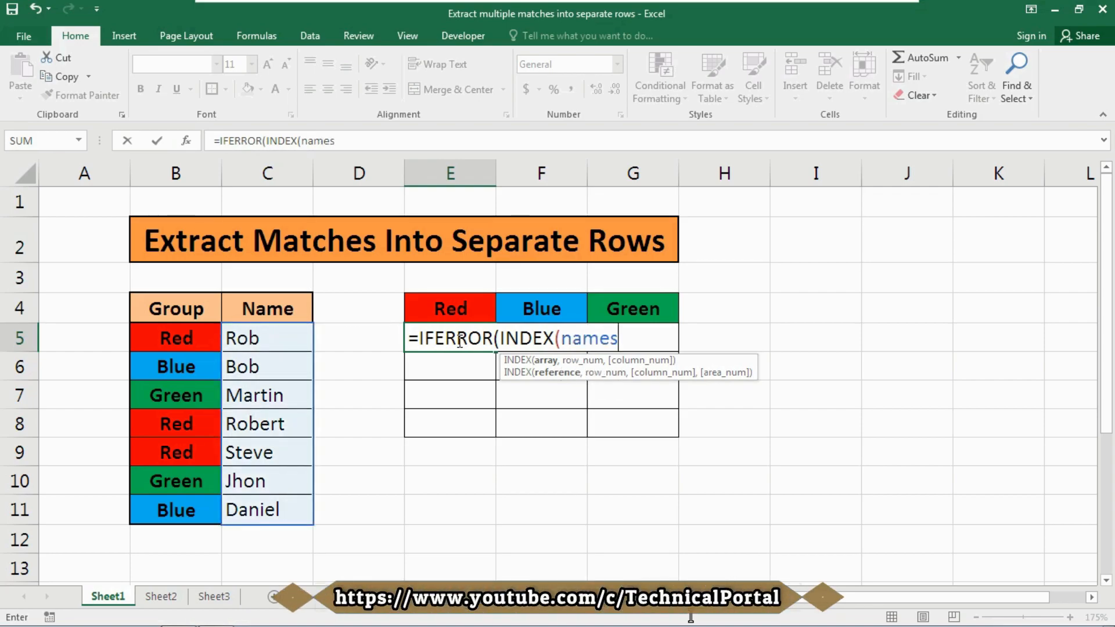
text(,)
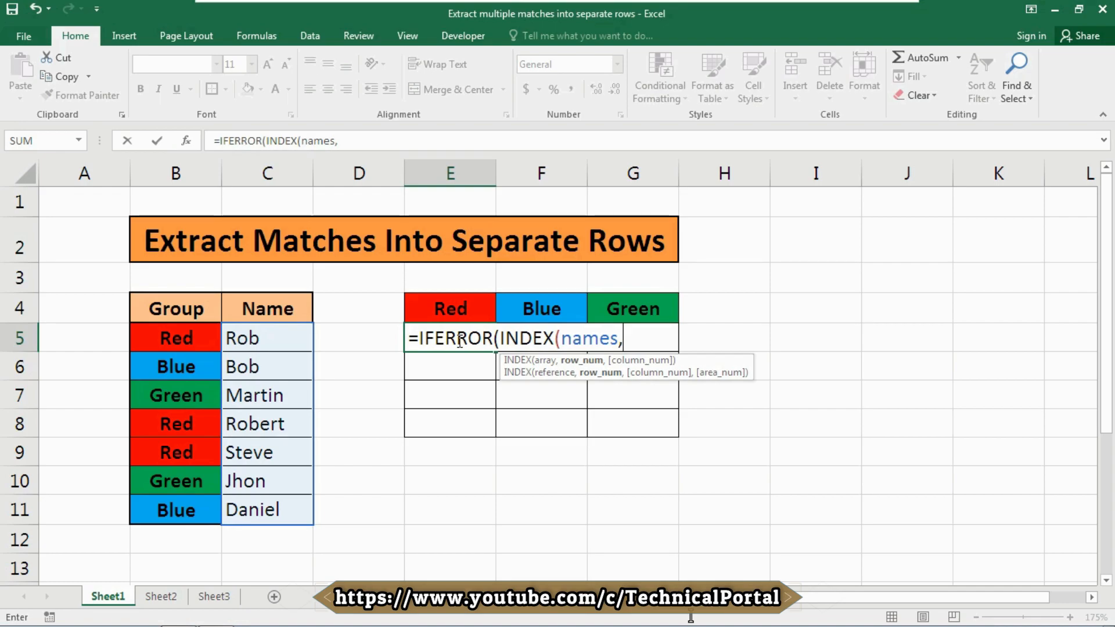
text(SMALL()
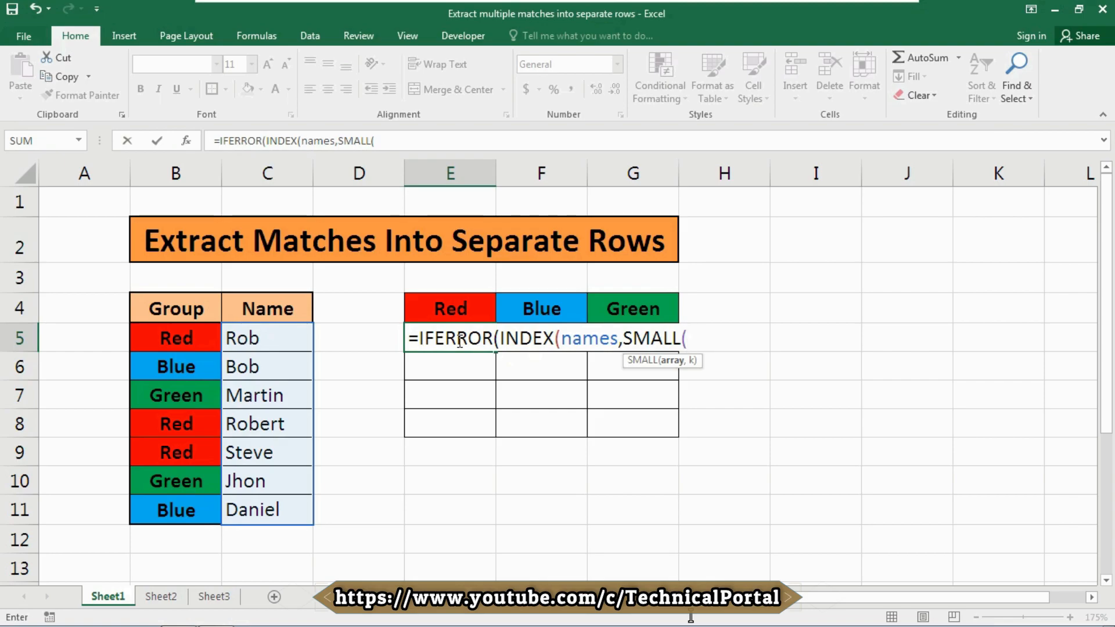
- Continue the formula with SMALL(IF(groups=E$4, referencing the Red header with the row locked
text(if)
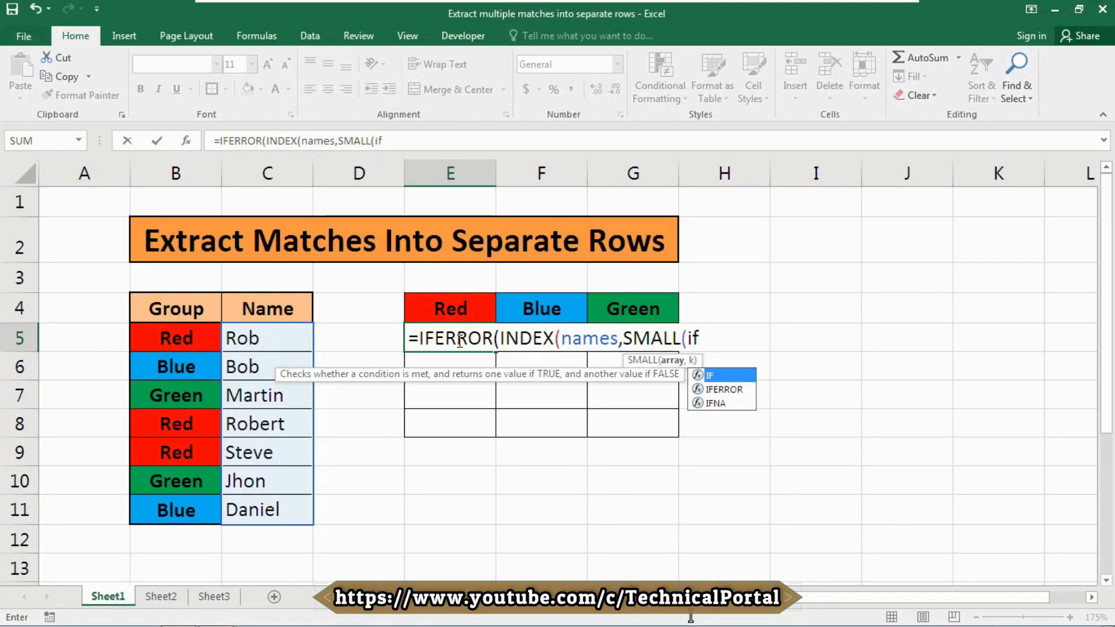
key(Tab)
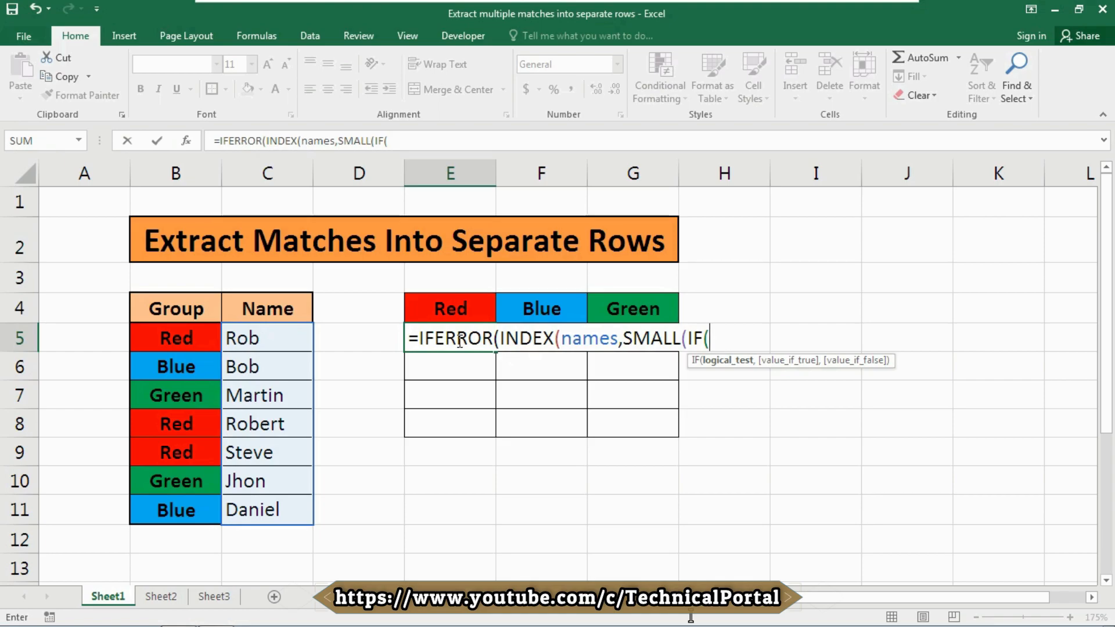
text(gr)
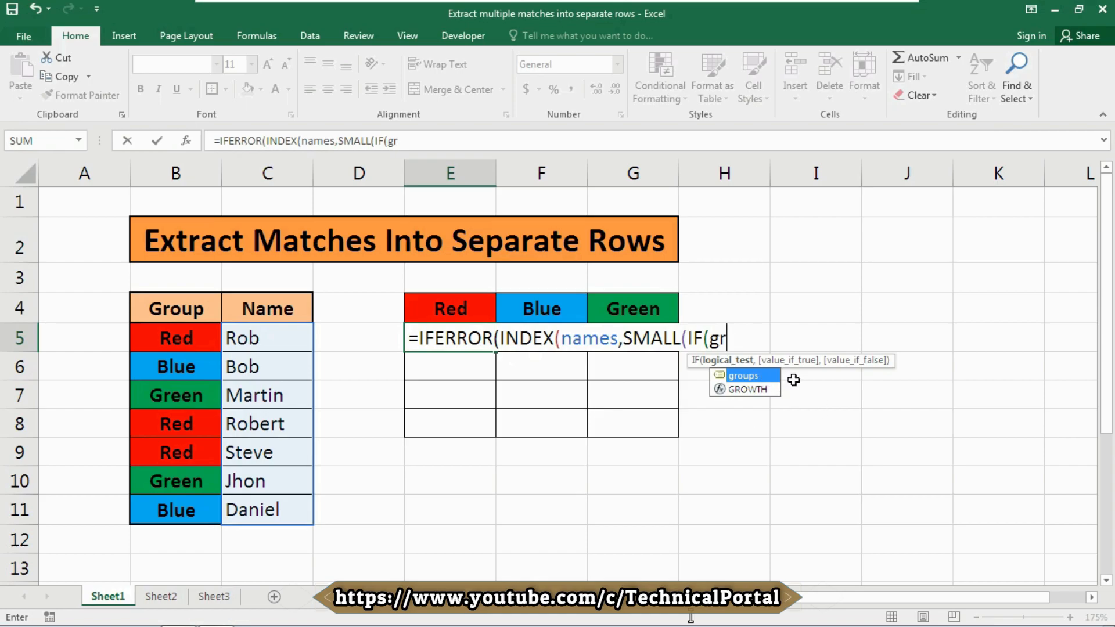
key(Tab)
text(=)
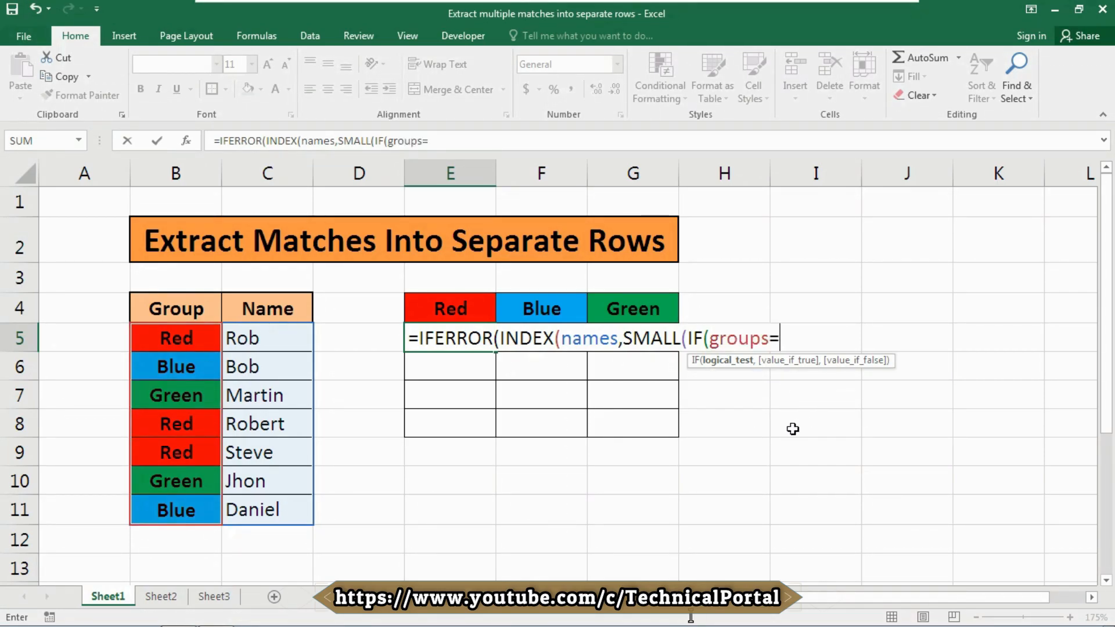
key(Up)
key(Left)
key(Right)
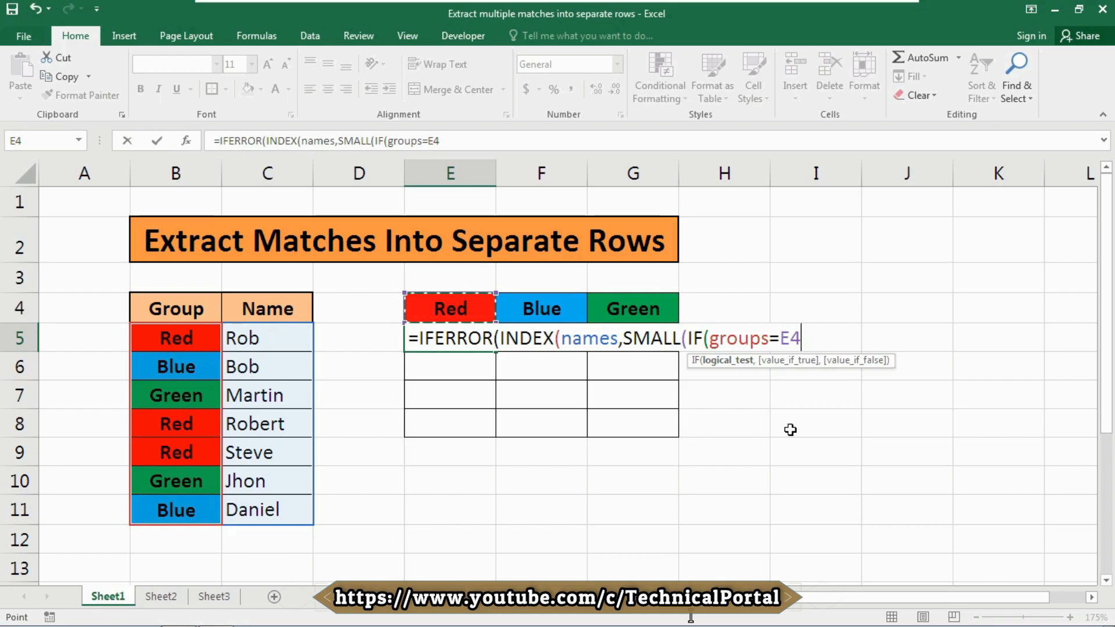
key(F4)
key(F4)
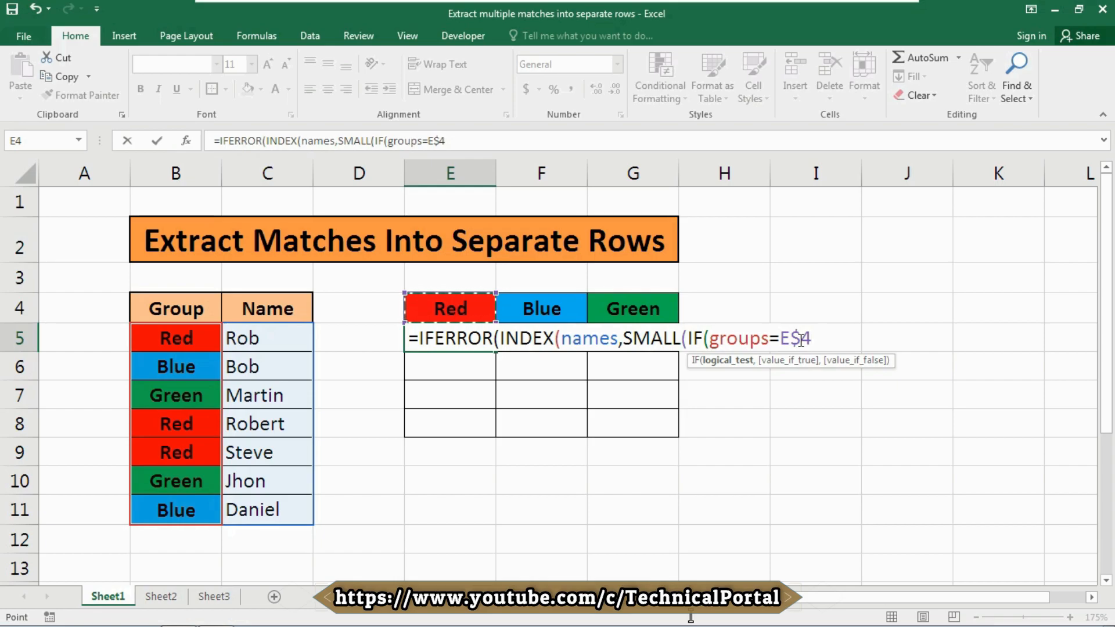
text(,)
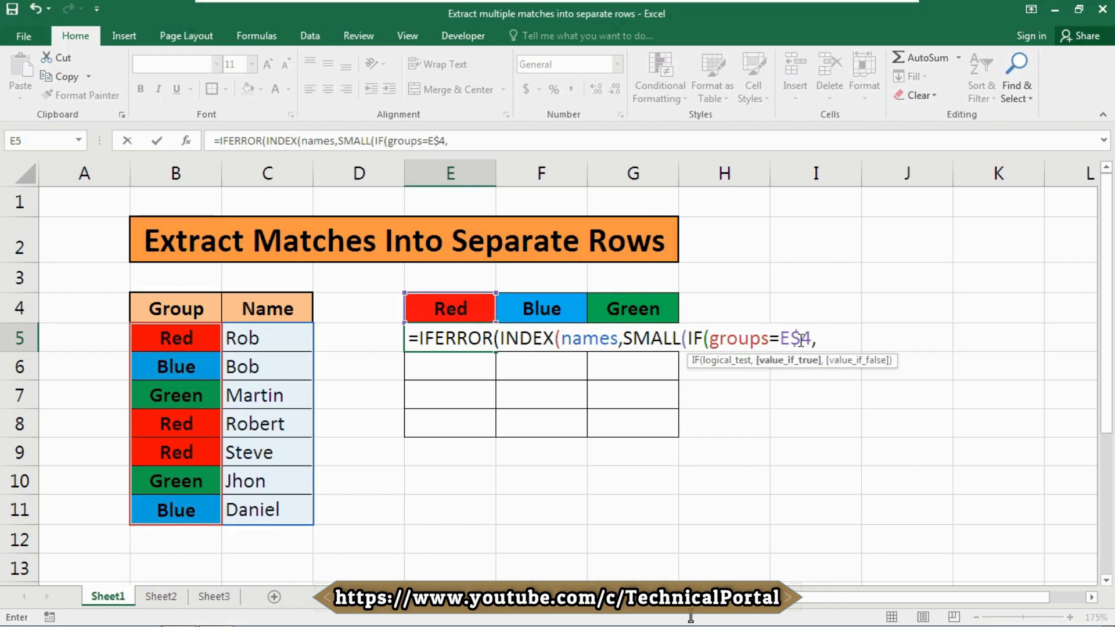
text(row)
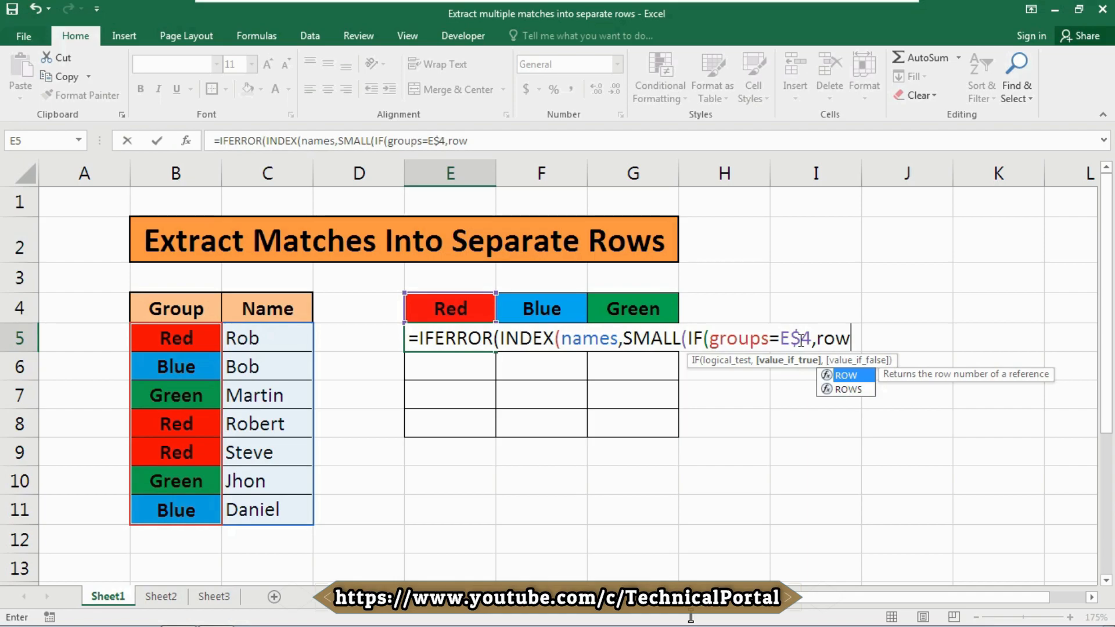
- Continue the IF's value argument with ROW(names)-MIN(ROW(names)) to number the name rows from zero
key(Tab)
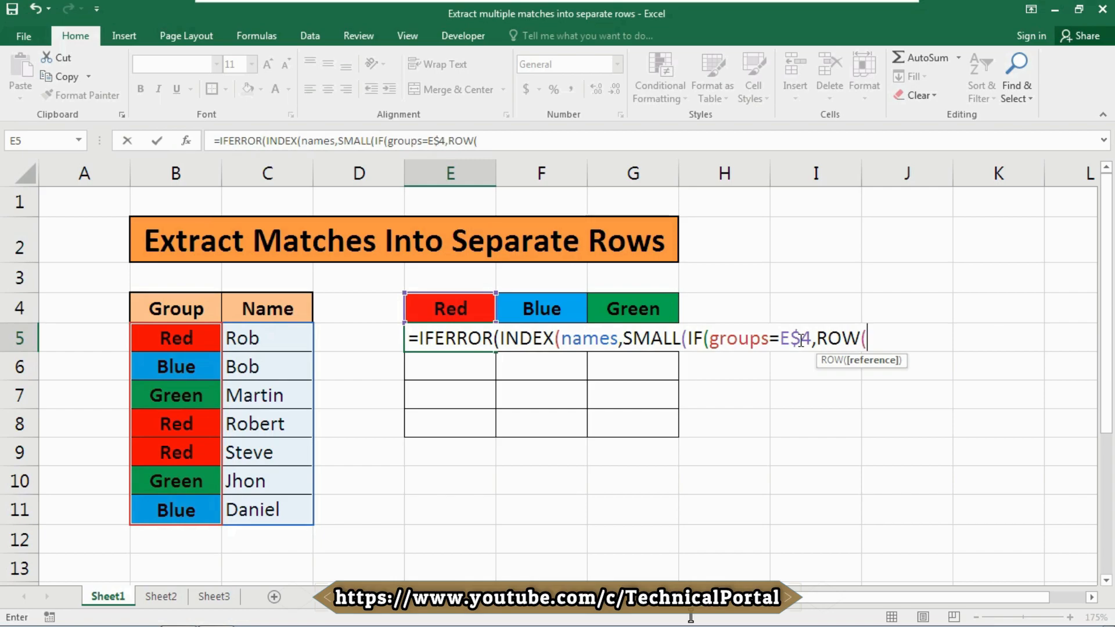
text(names)
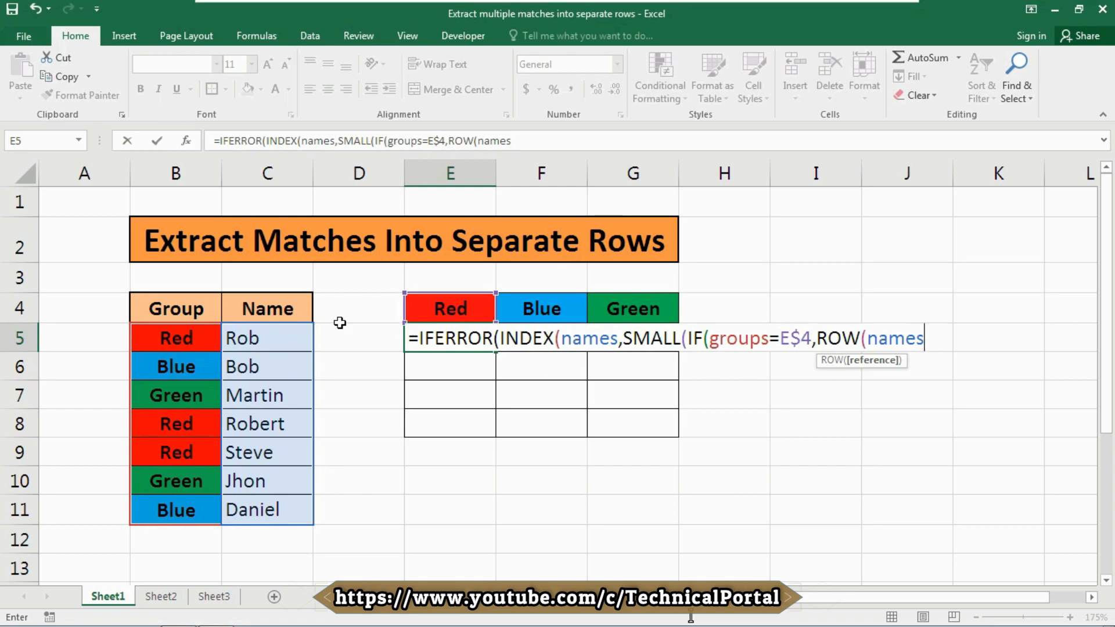
text())
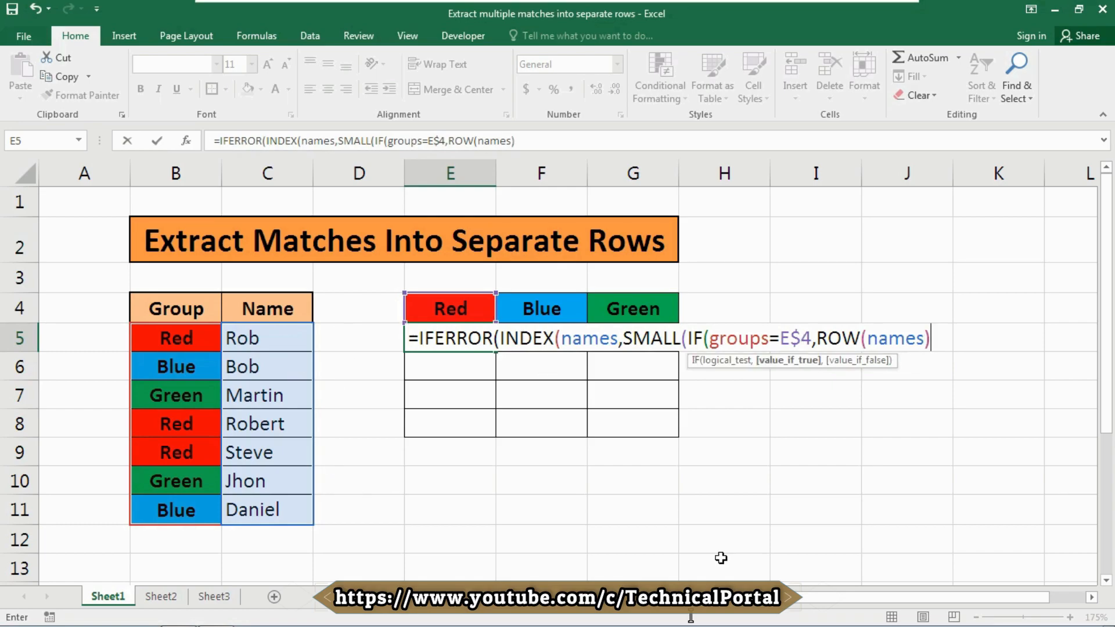
text(-min)
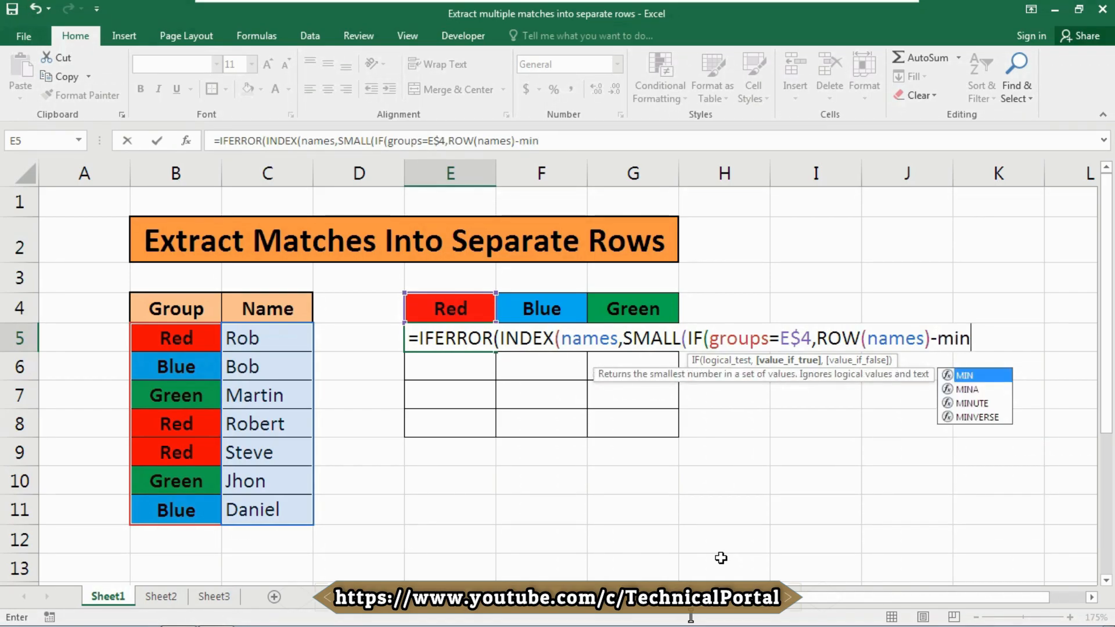
key(Tab)
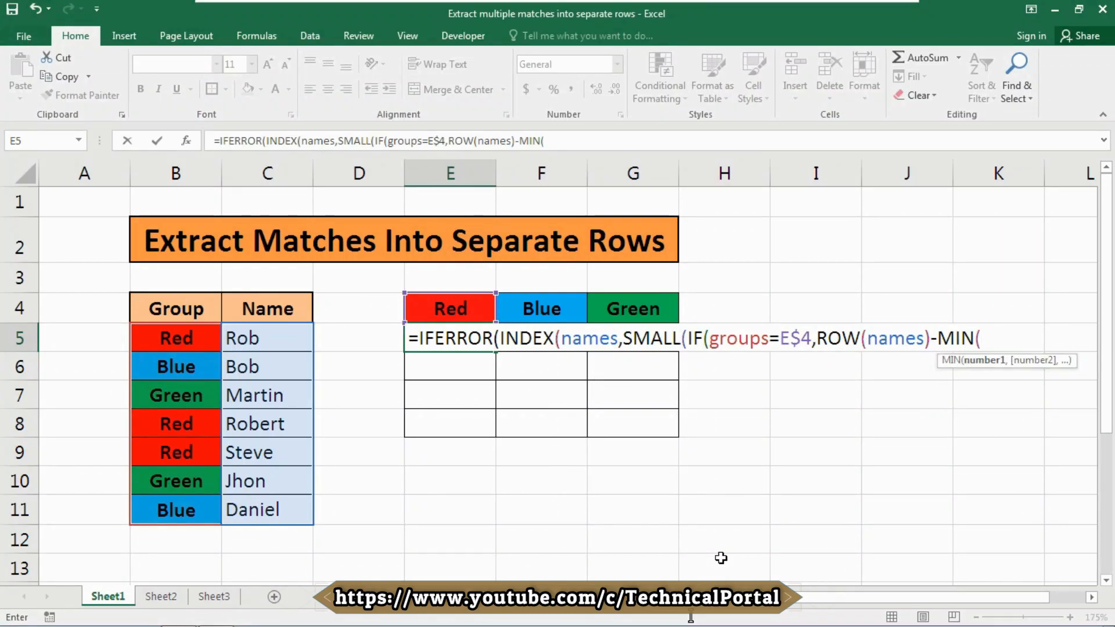
text(row)
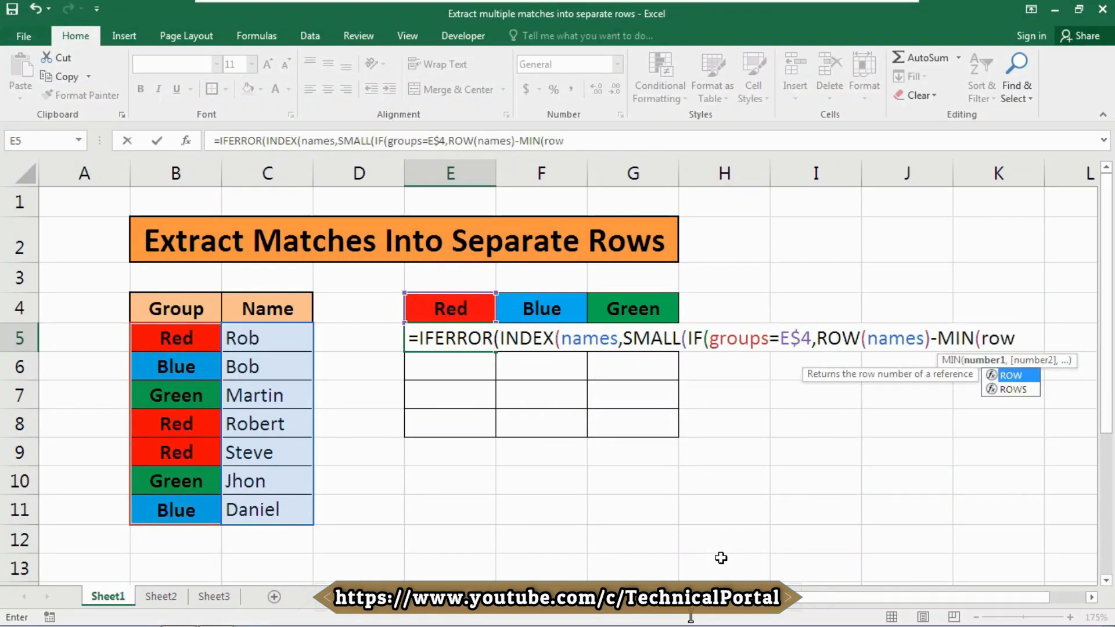
key(Tab)
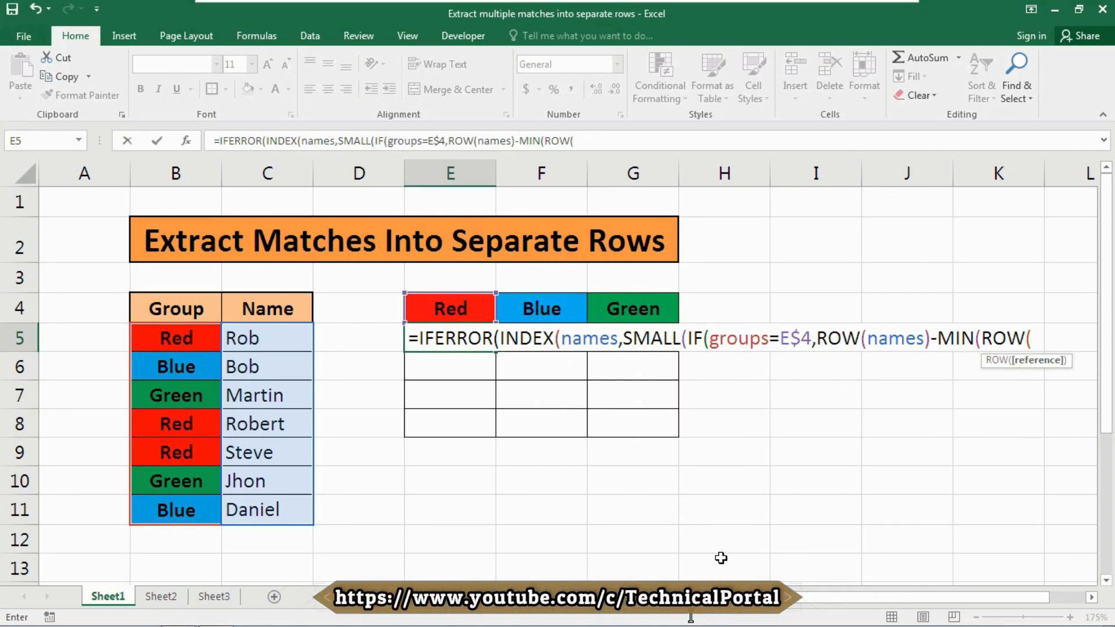
text(nam)
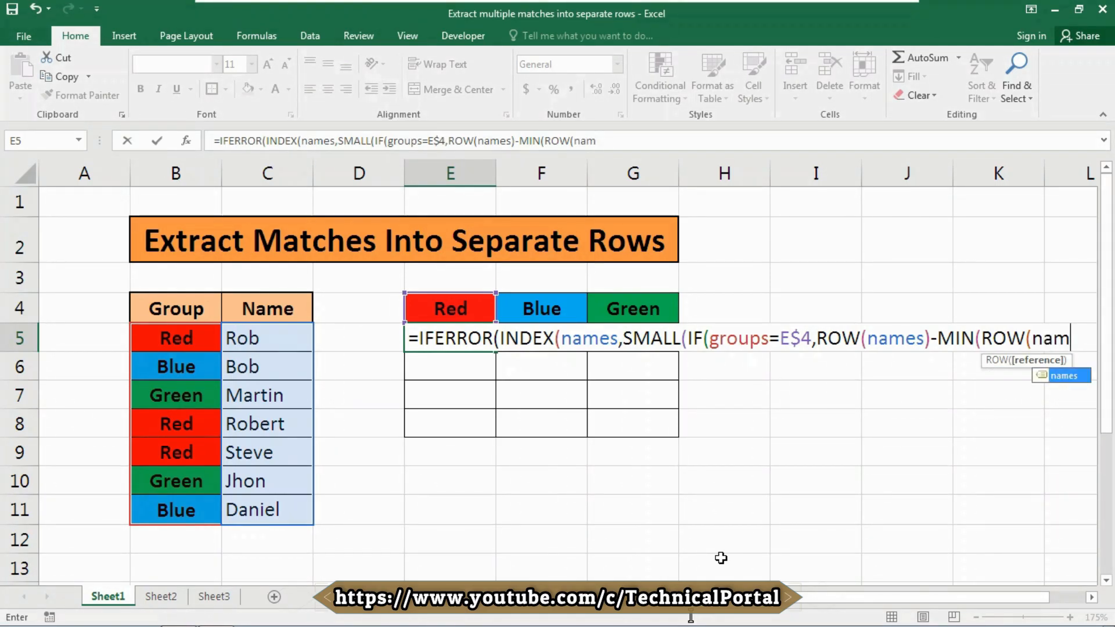
text(es)
key(Tab)
text())
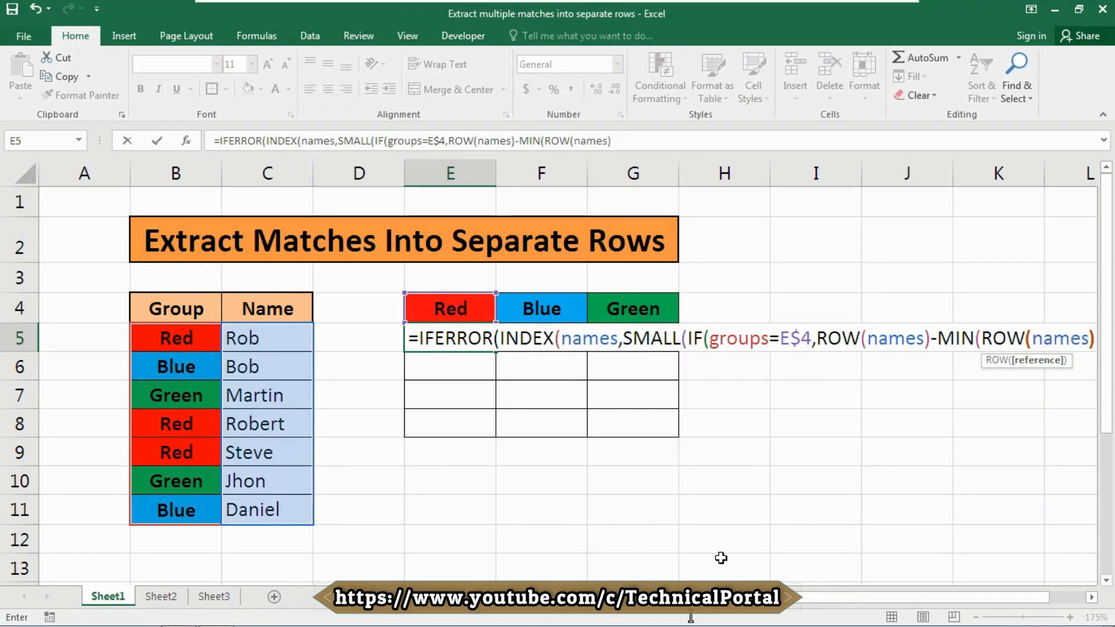
text())
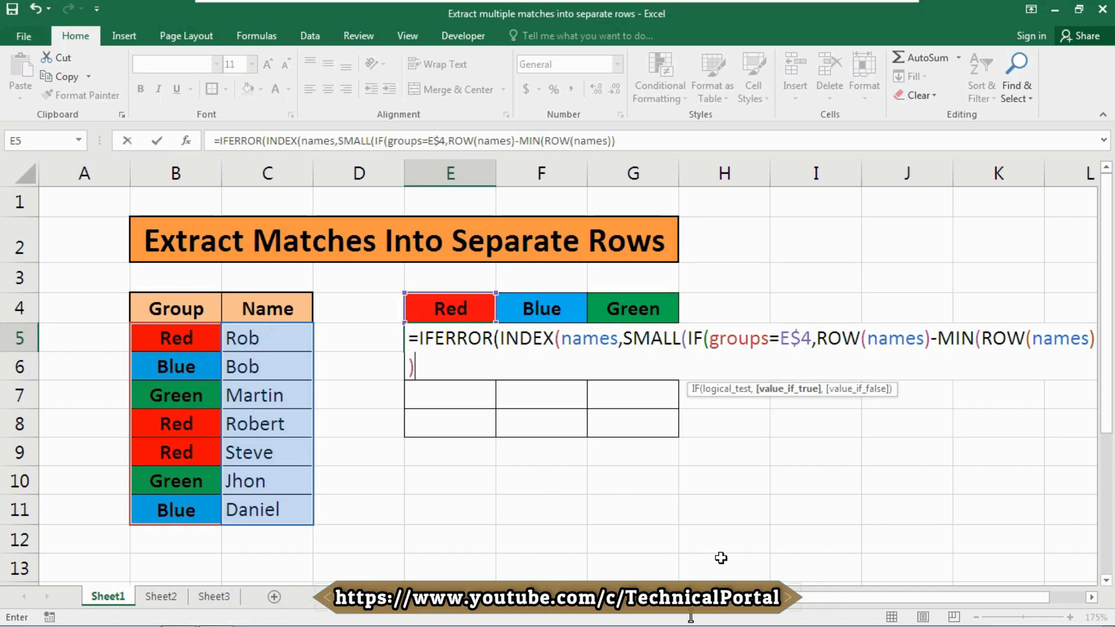
text(+1))
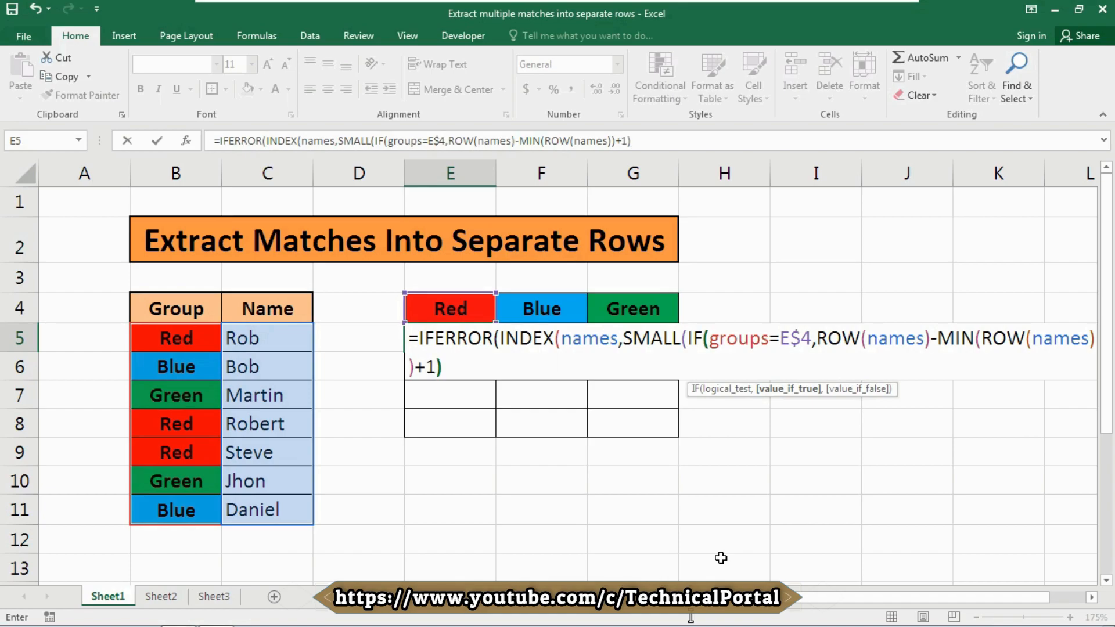
text(,)
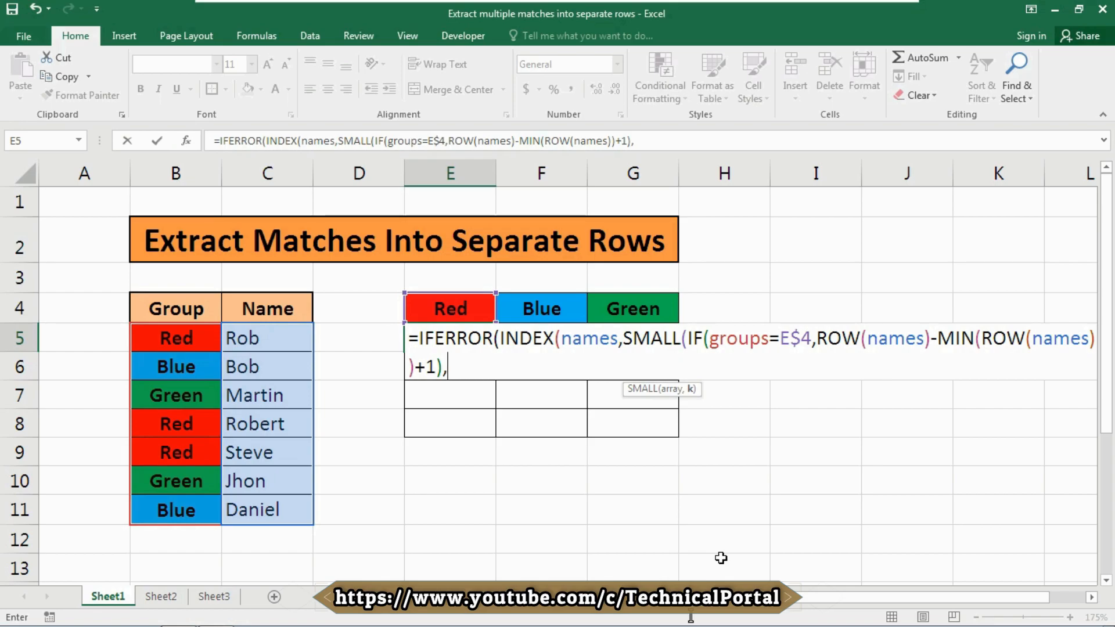
- Add +1 and the SMALL k argument ROWS($E$5:E5), then close the SMALL and INDEX parentheses
text(rows)
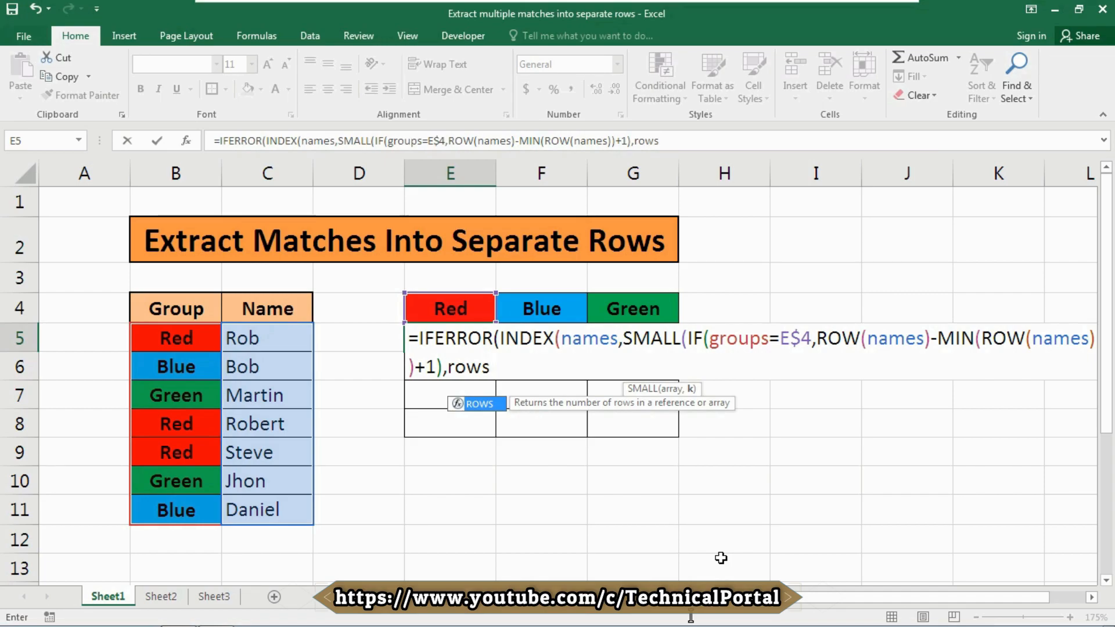
key(Tab)
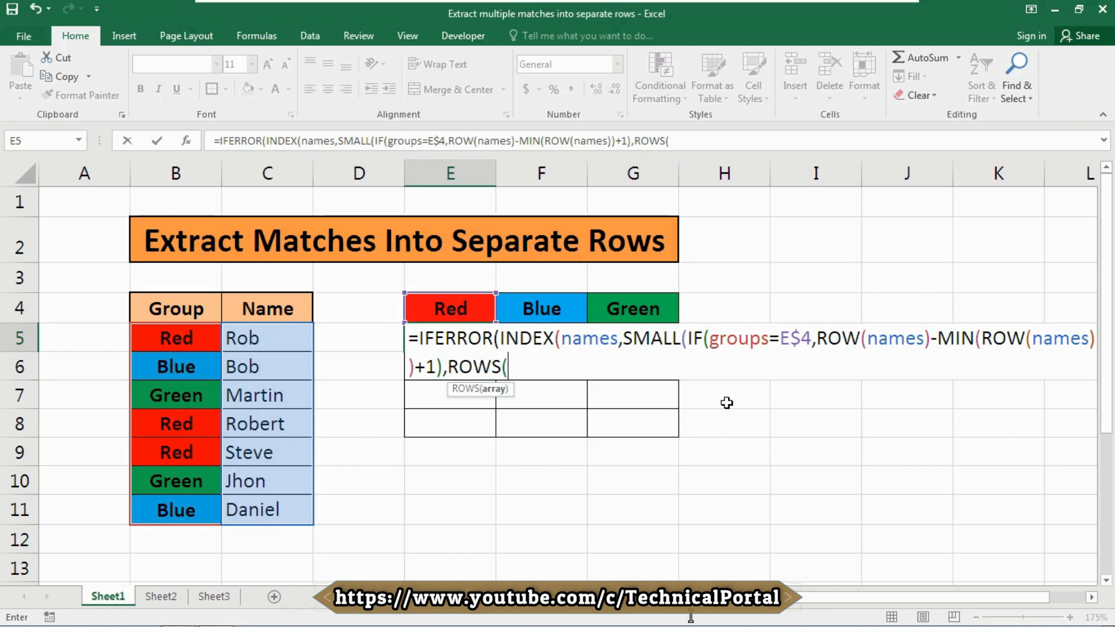
text($E$5)
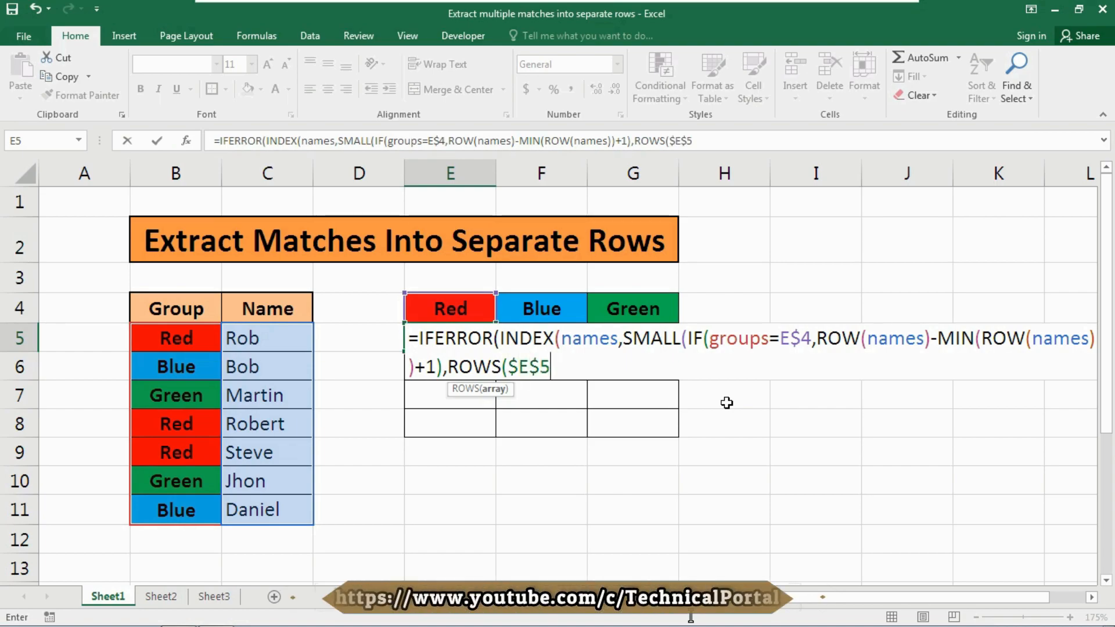
text(:E5)
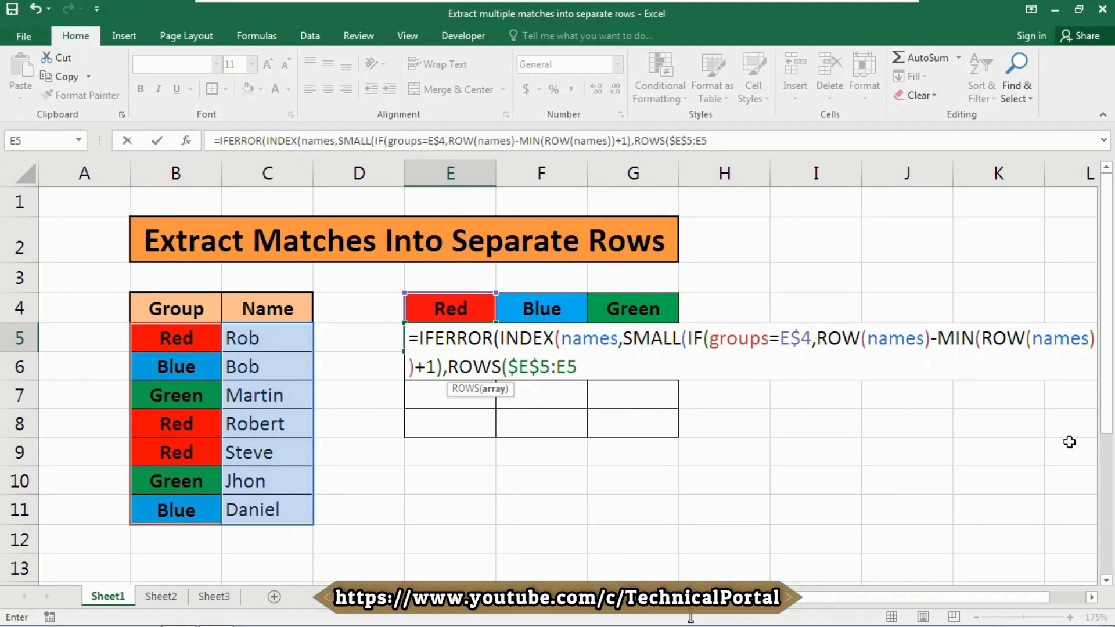
text())))
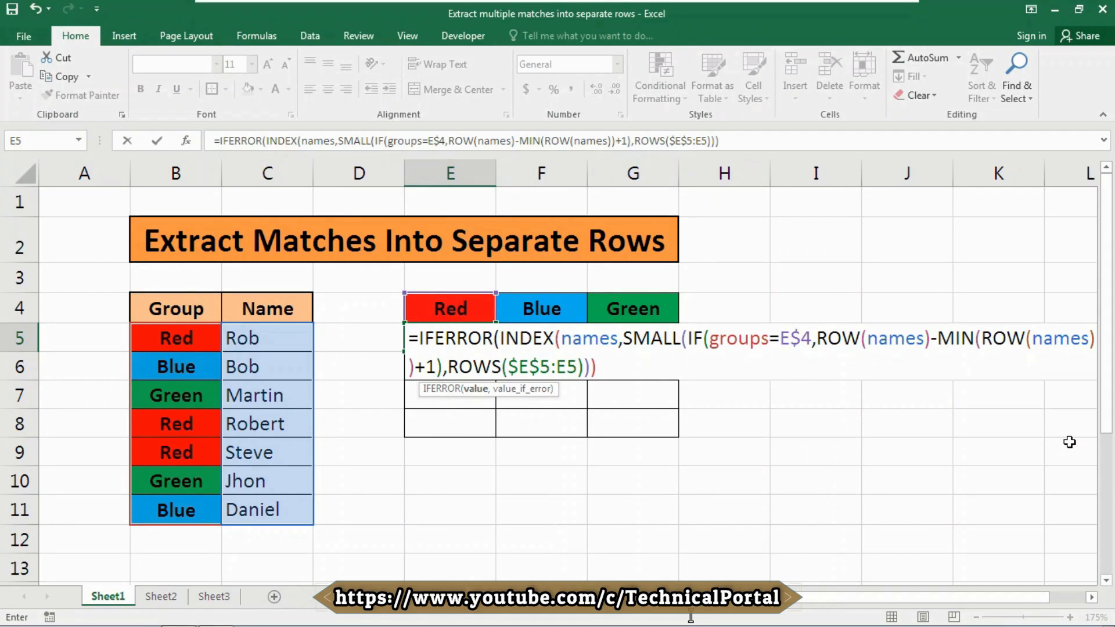
- Finish IFERROR with an empty-string fallback "" and enter the formula in E5 as an array formula
text(,)
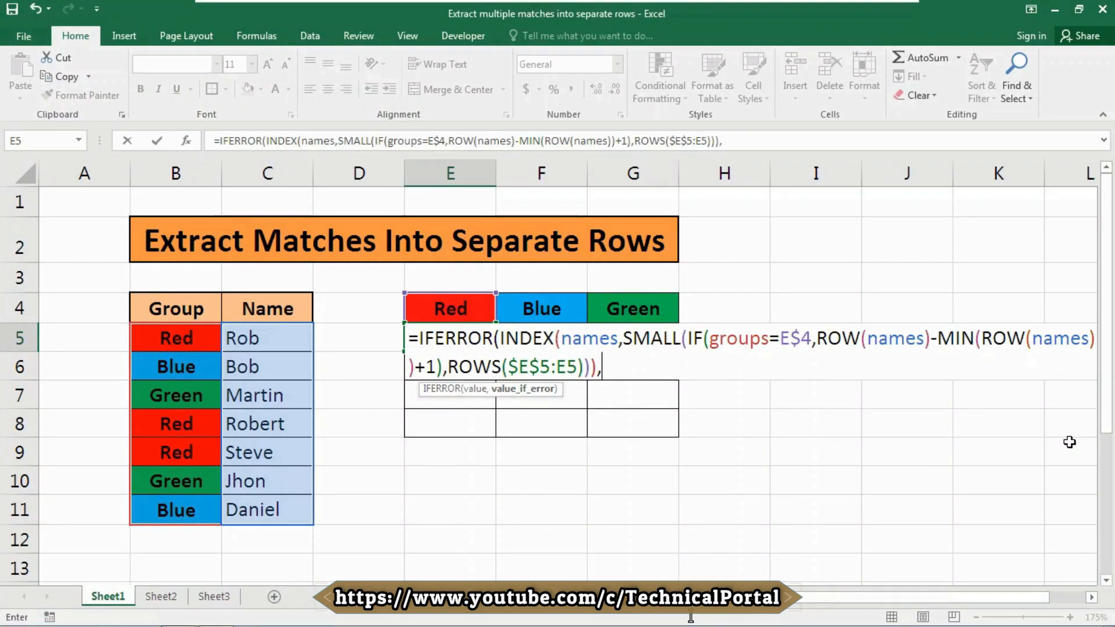
text("")
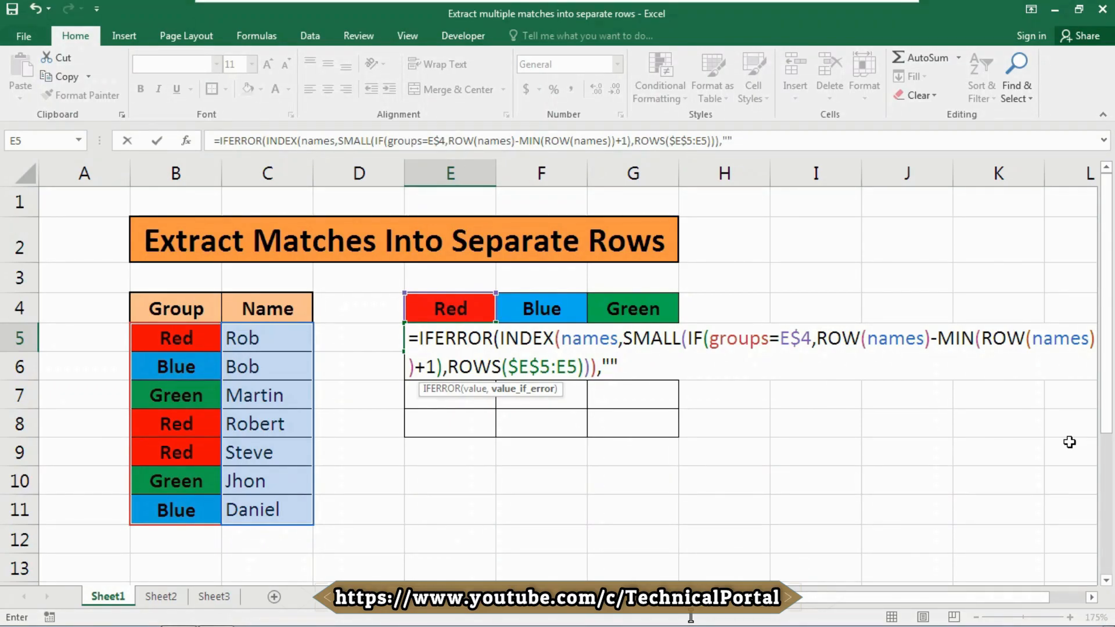
text())
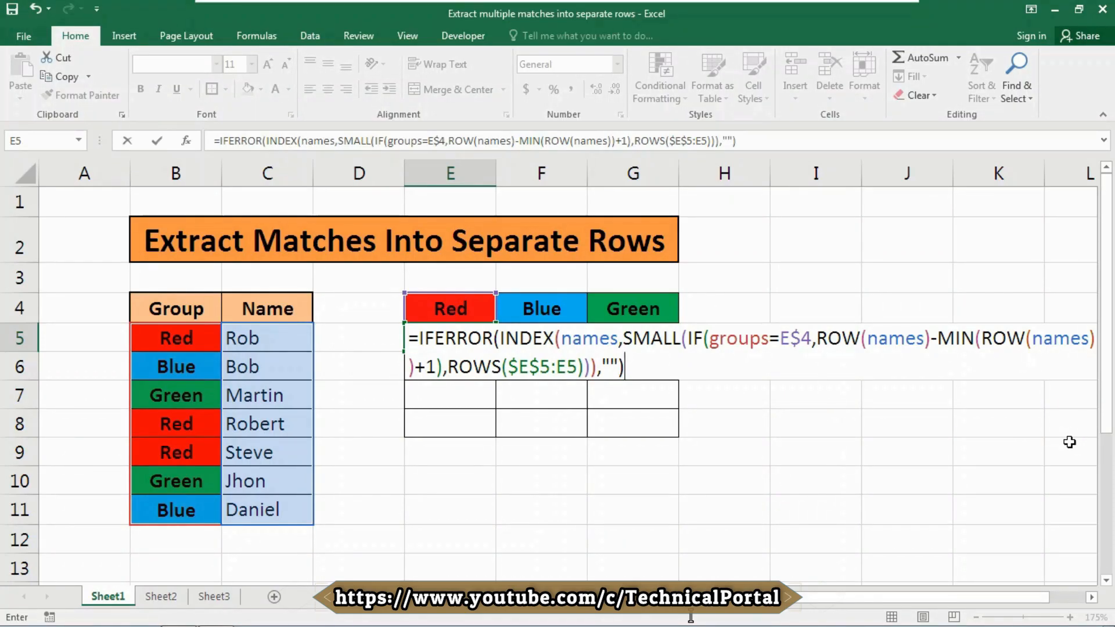
key(ctrl+shift+Return)
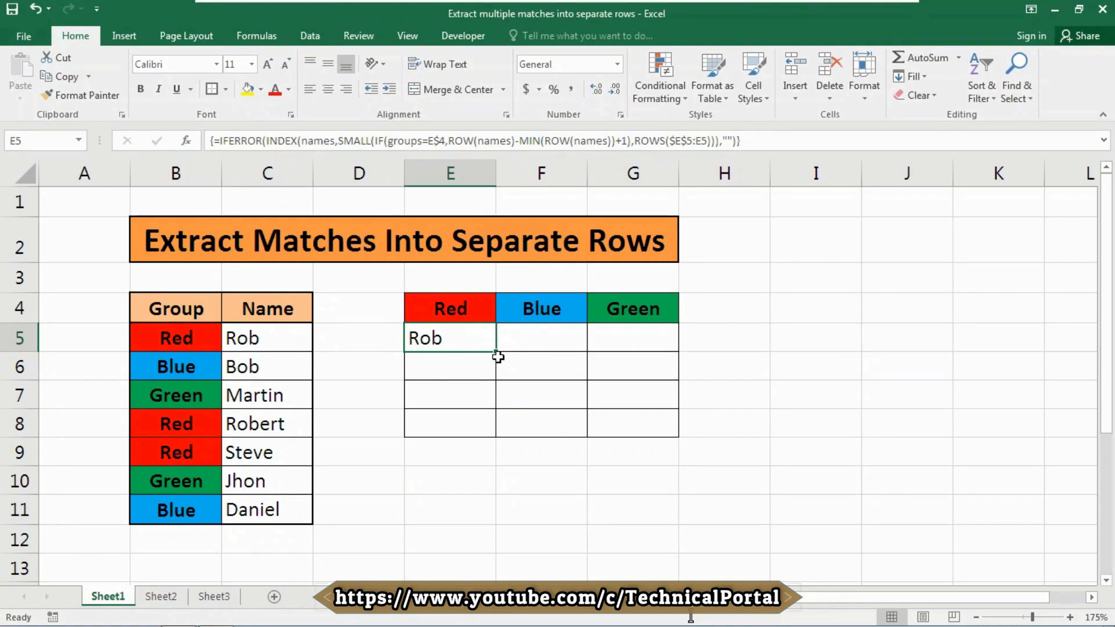
- Fill the E5 formula down to row 8 and across to the Green column G
drag(497, 352, 488, 434)
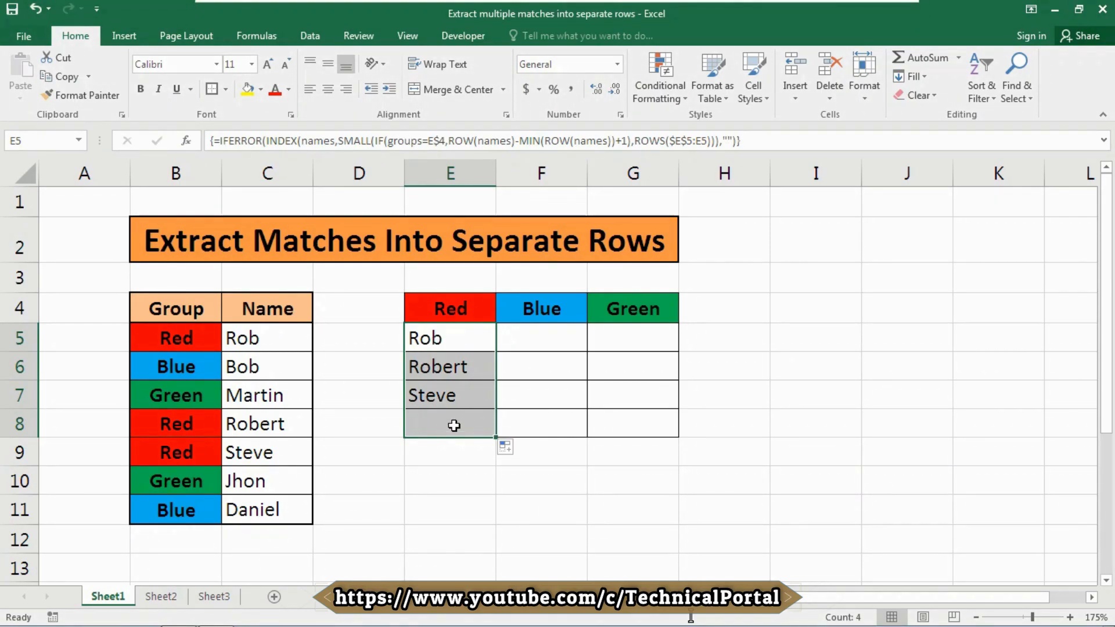
drag(500, 443, 649, 439)
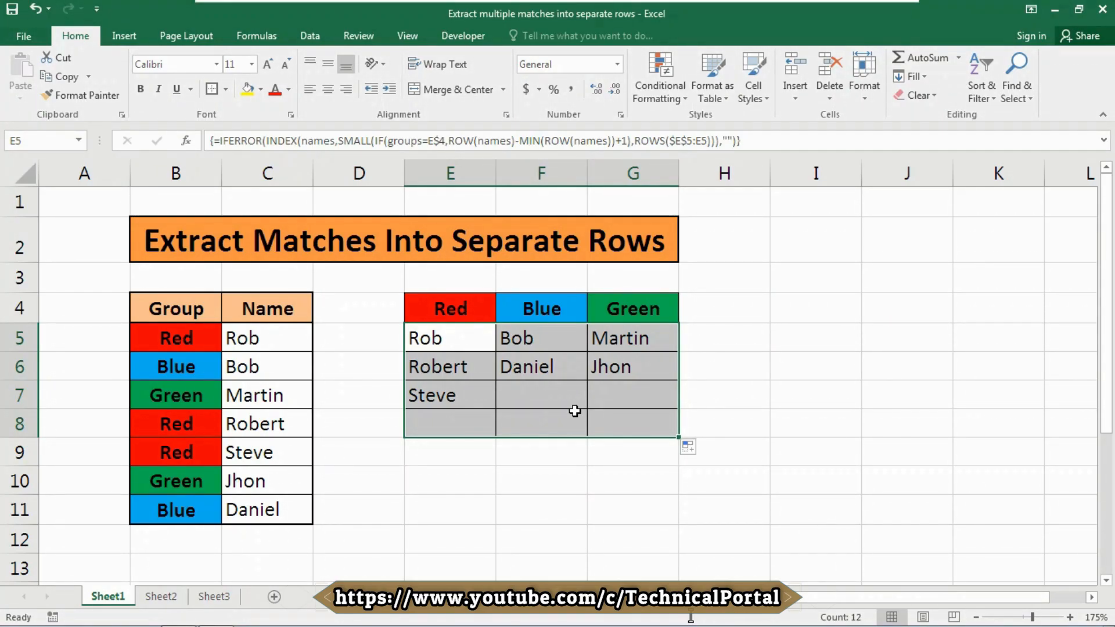
- Open the E5 formula for editing and examine its individual function parts and arguments
click(463, 339)
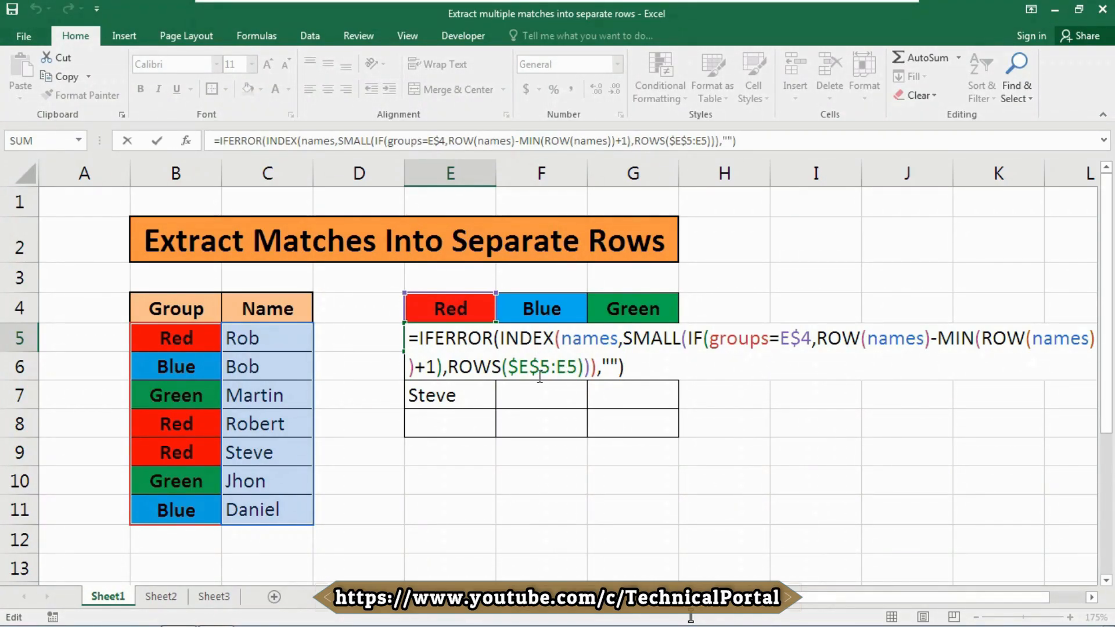
click(650, 336)
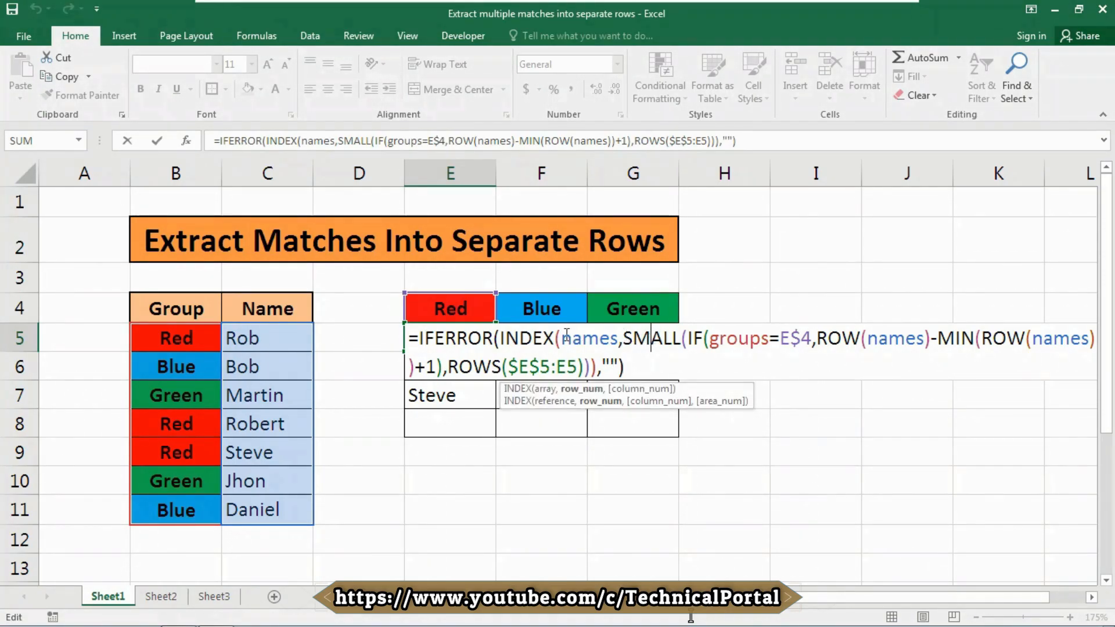
click(534, 337)
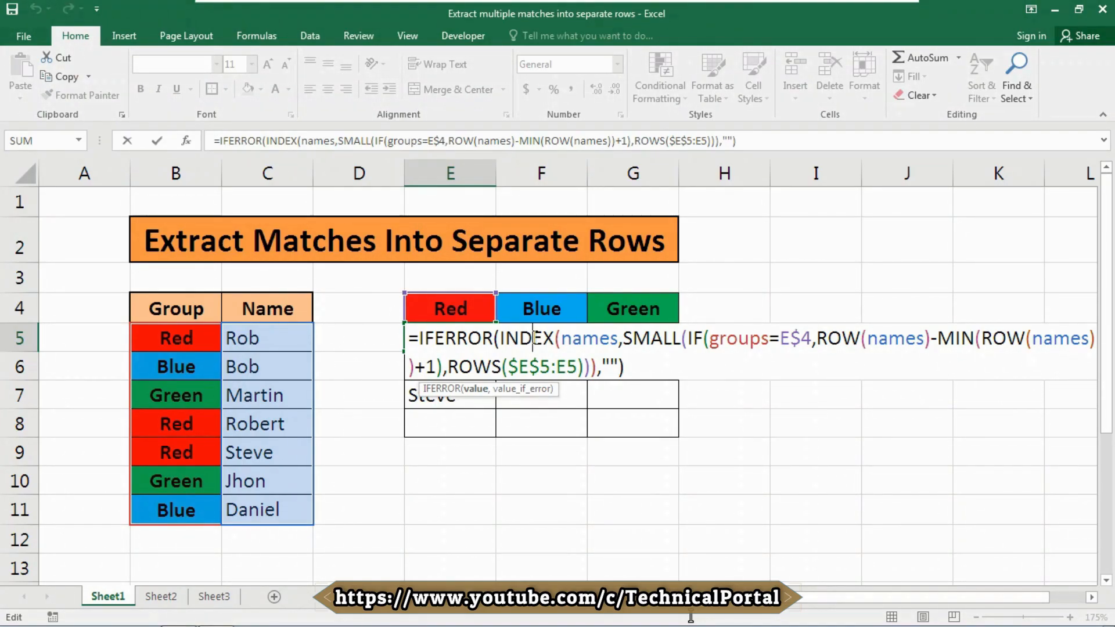
double_click(702, 338)
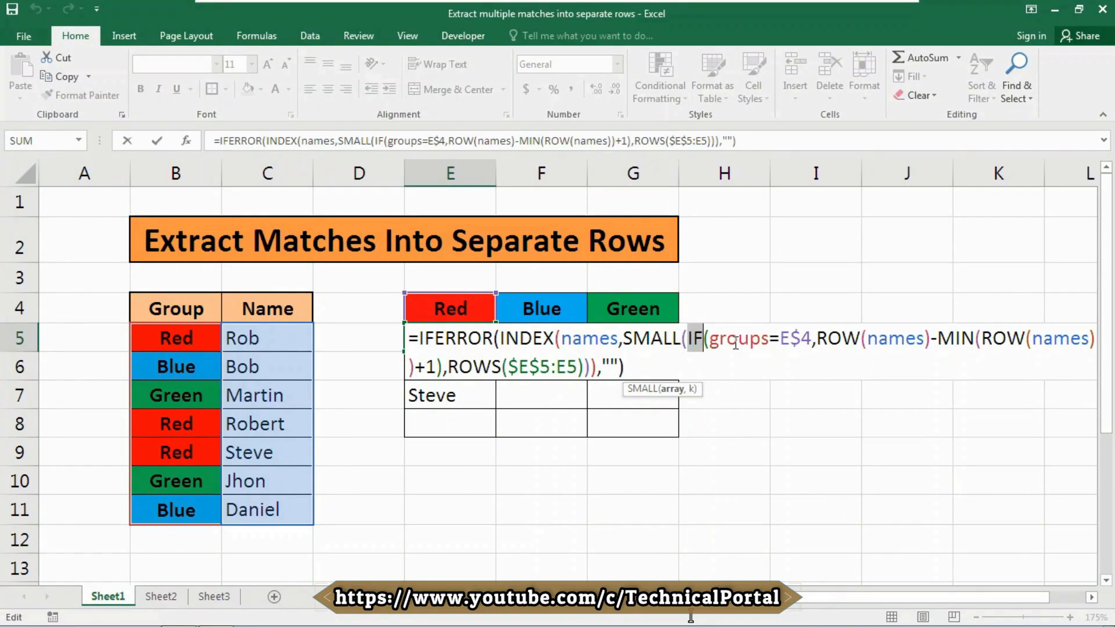
click(736, 341)
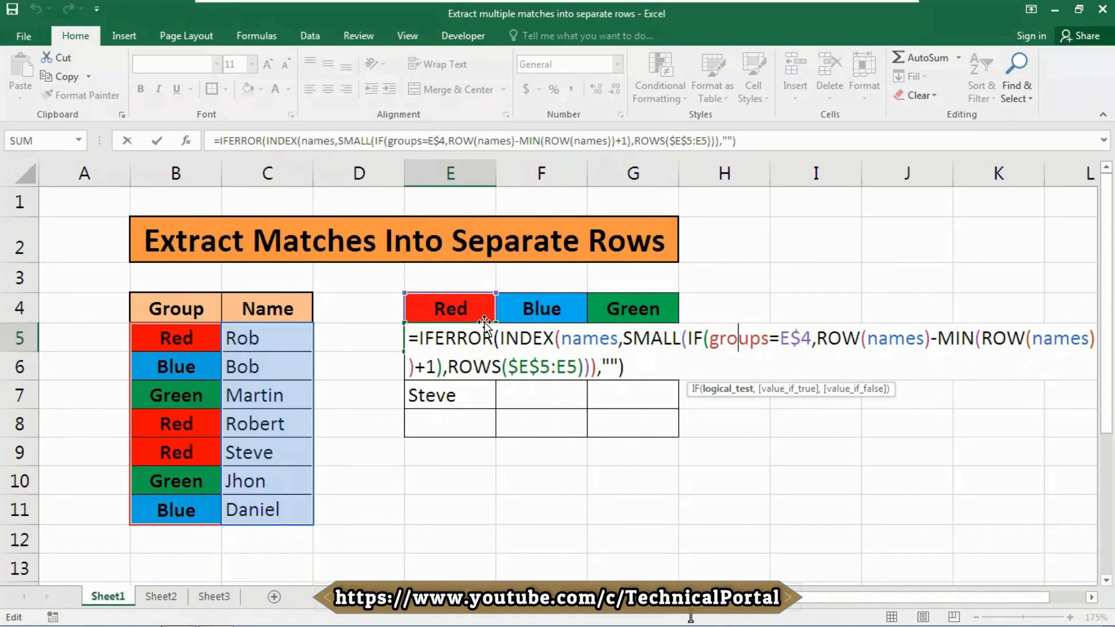
drag(937, 337, 1052, 342)
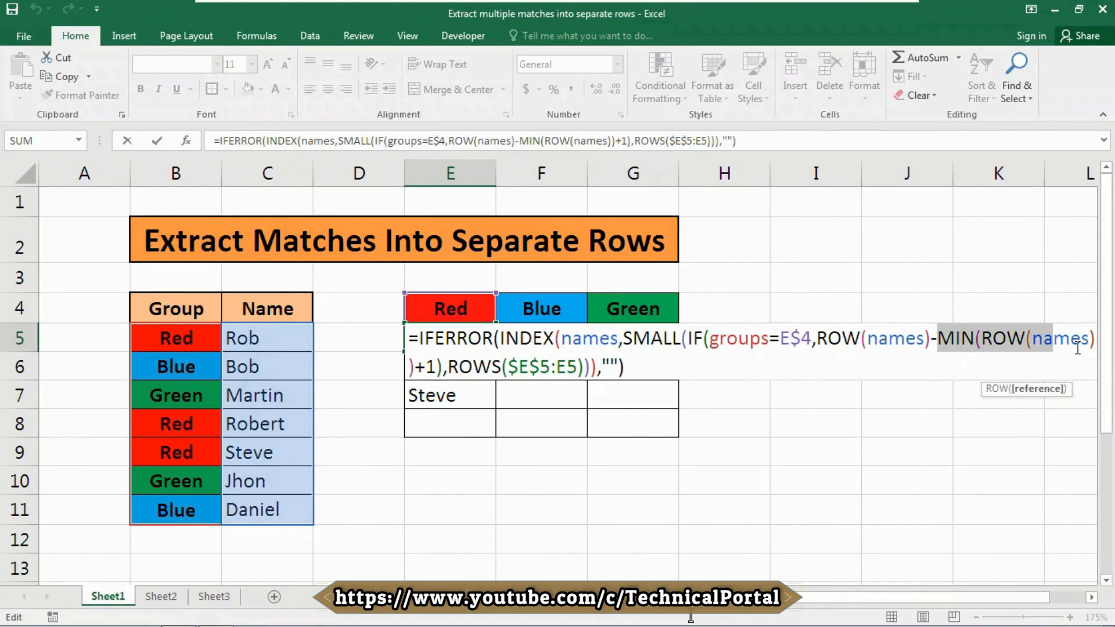
click(1011, 341)
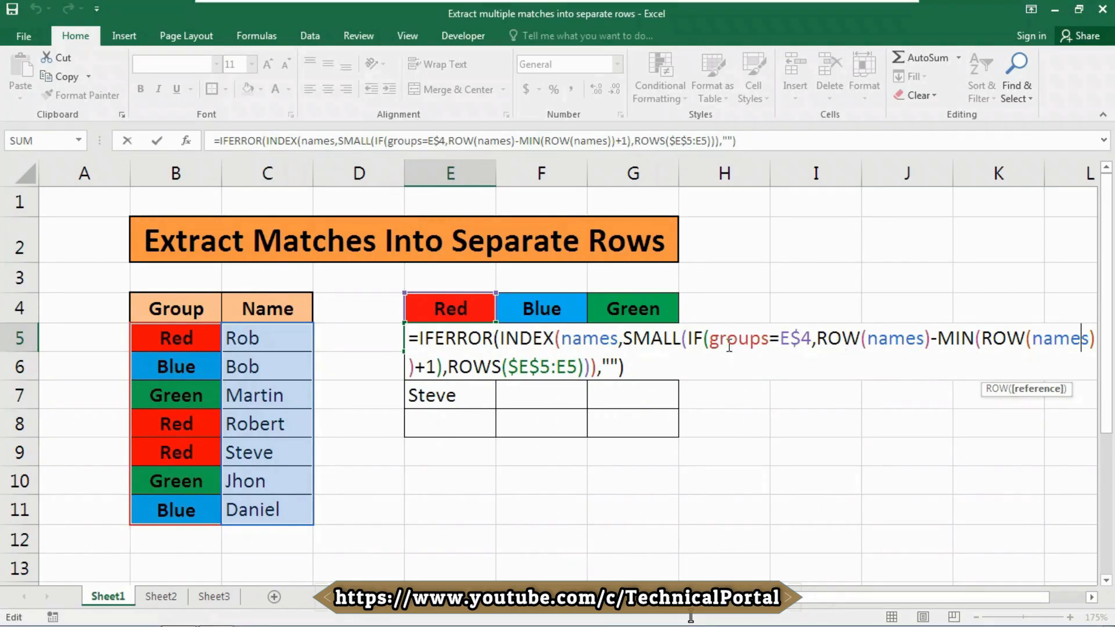
click(459, 366)
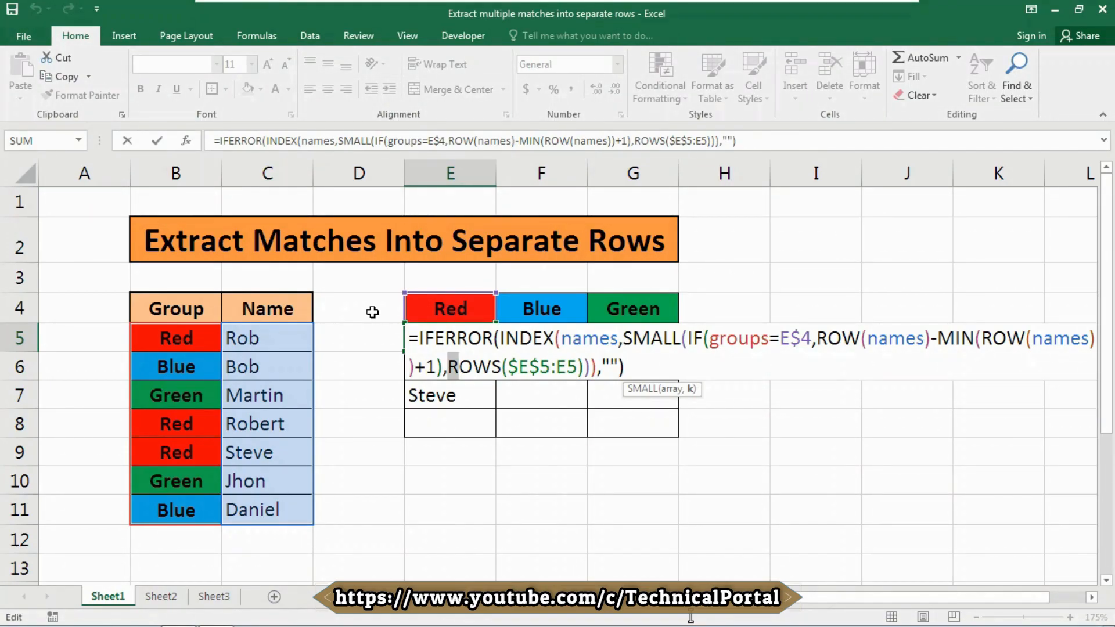
drag(459, 367, 469, 367)
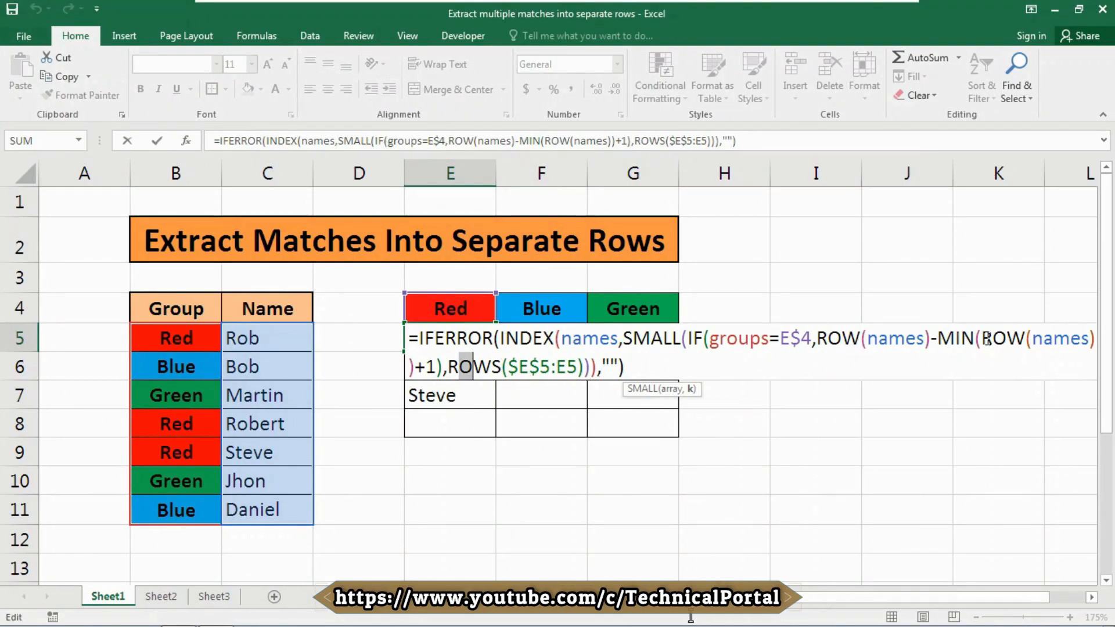
click(583, 339)
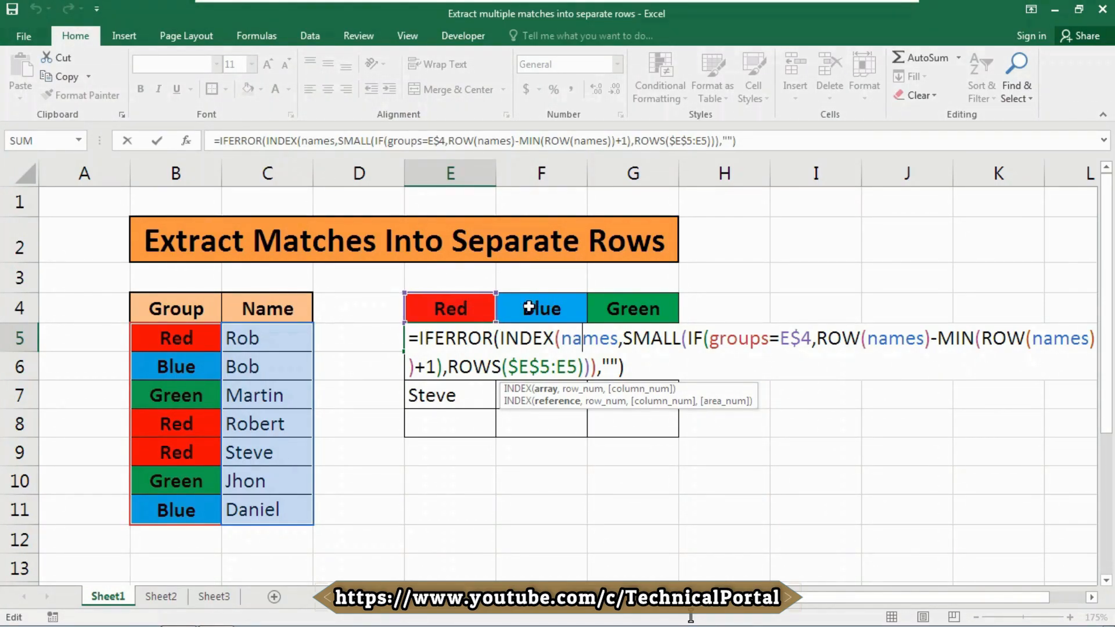
click(611, 363)
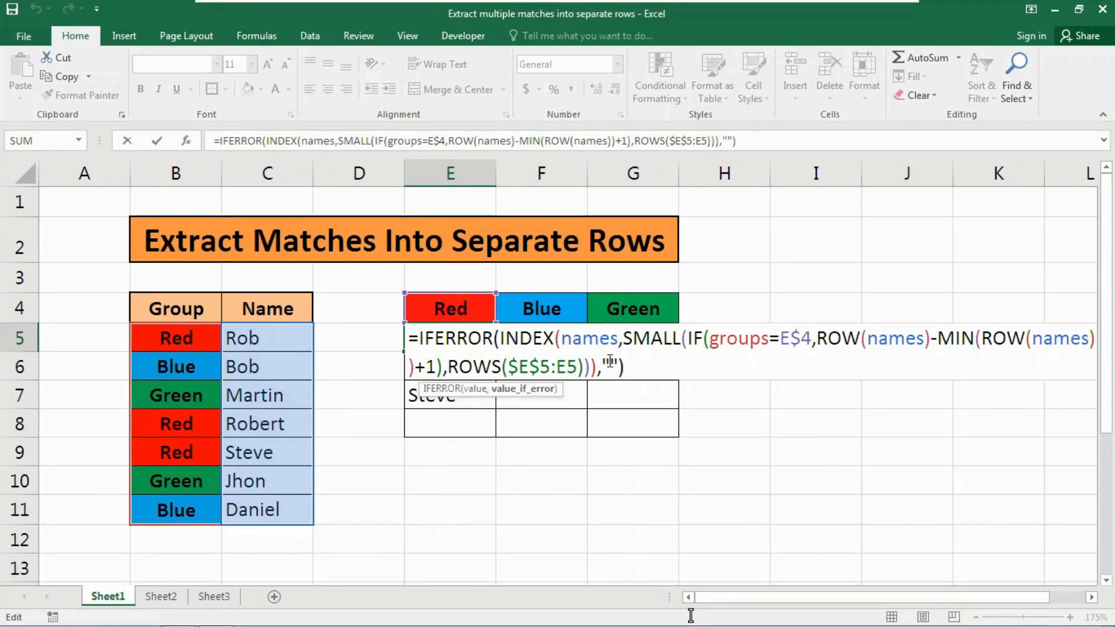